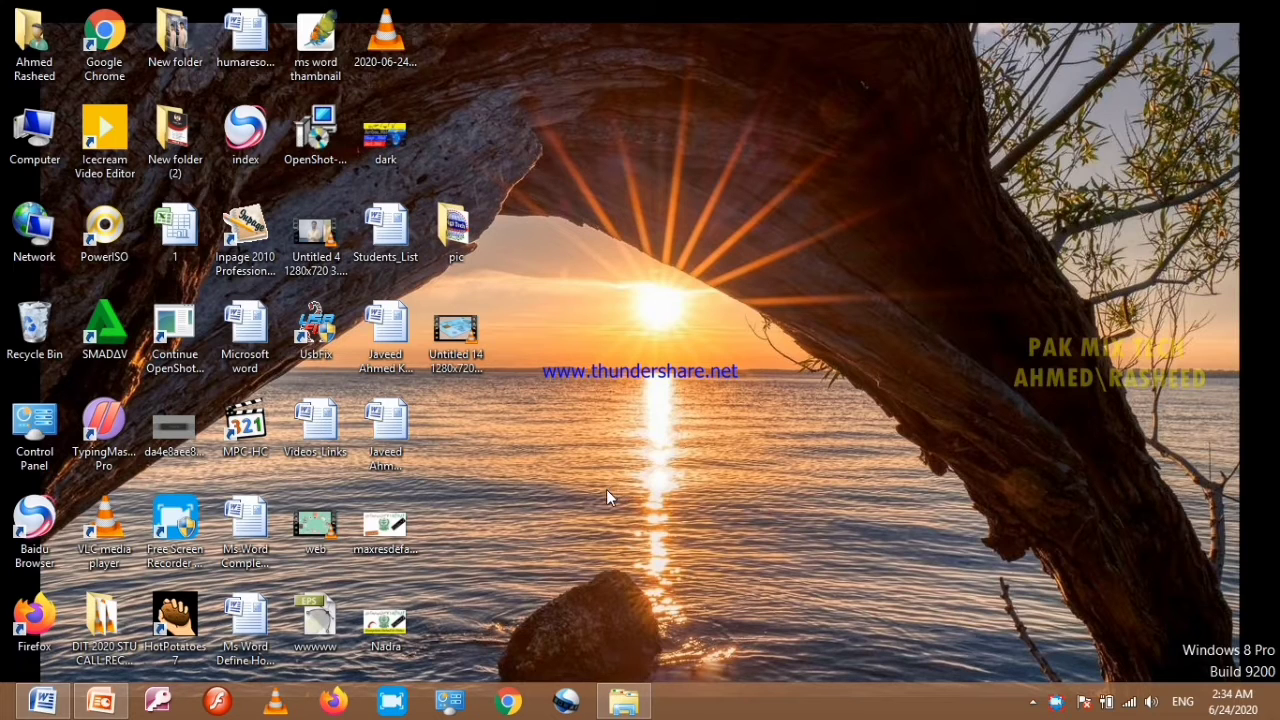
# Step: Switch to the blank Microsoft Word document and insert the built-in Annual cover page
pyautogui.click(42, 700)
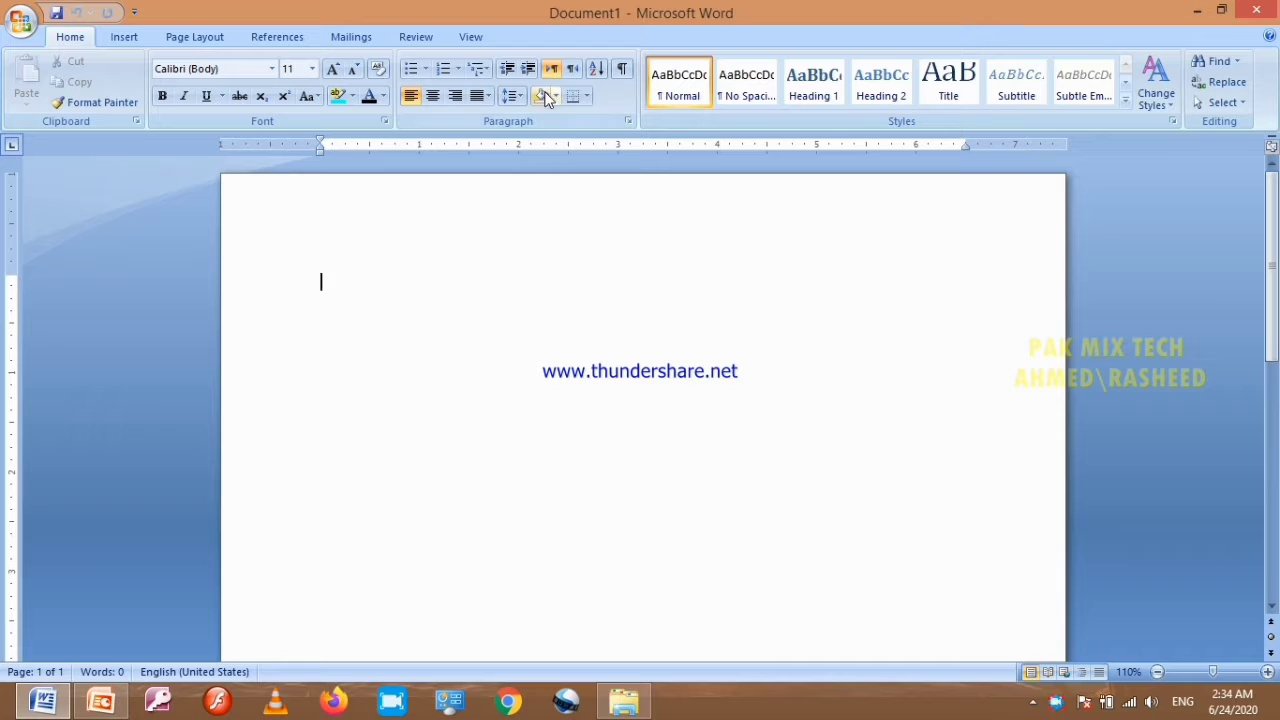
pyautogui.click(136, 44)
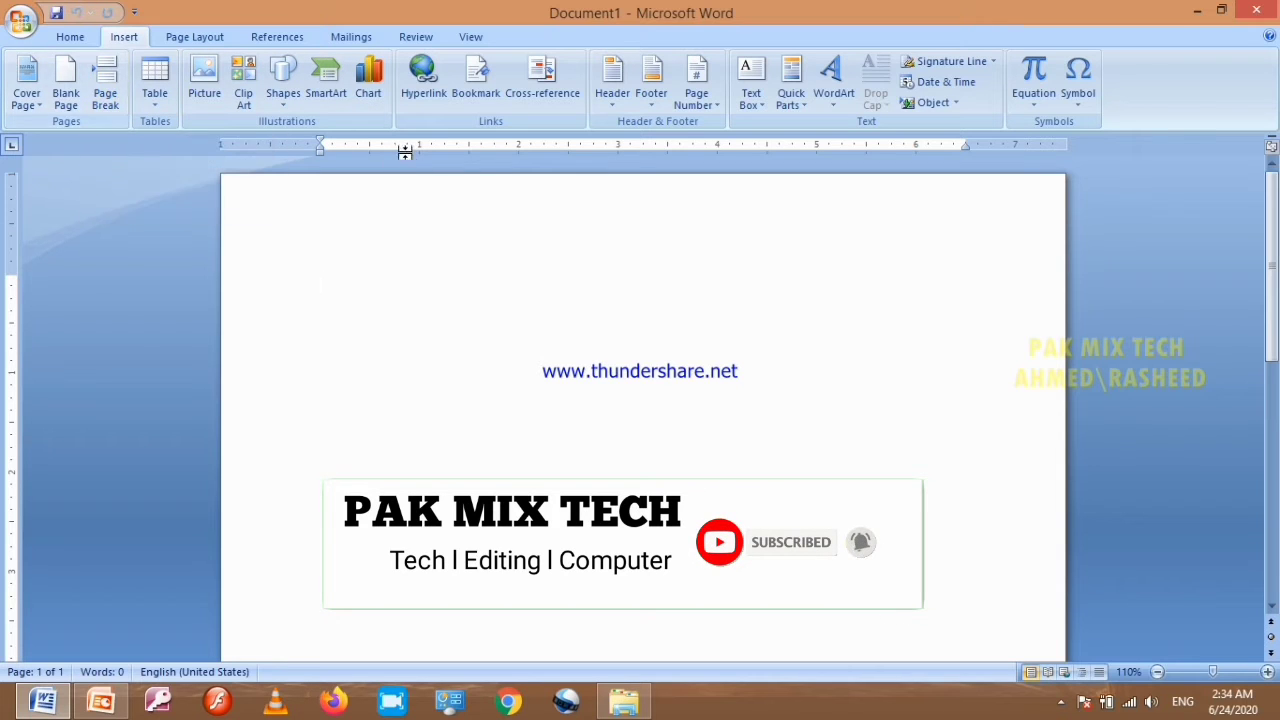
pyautogui.click(108, 92)
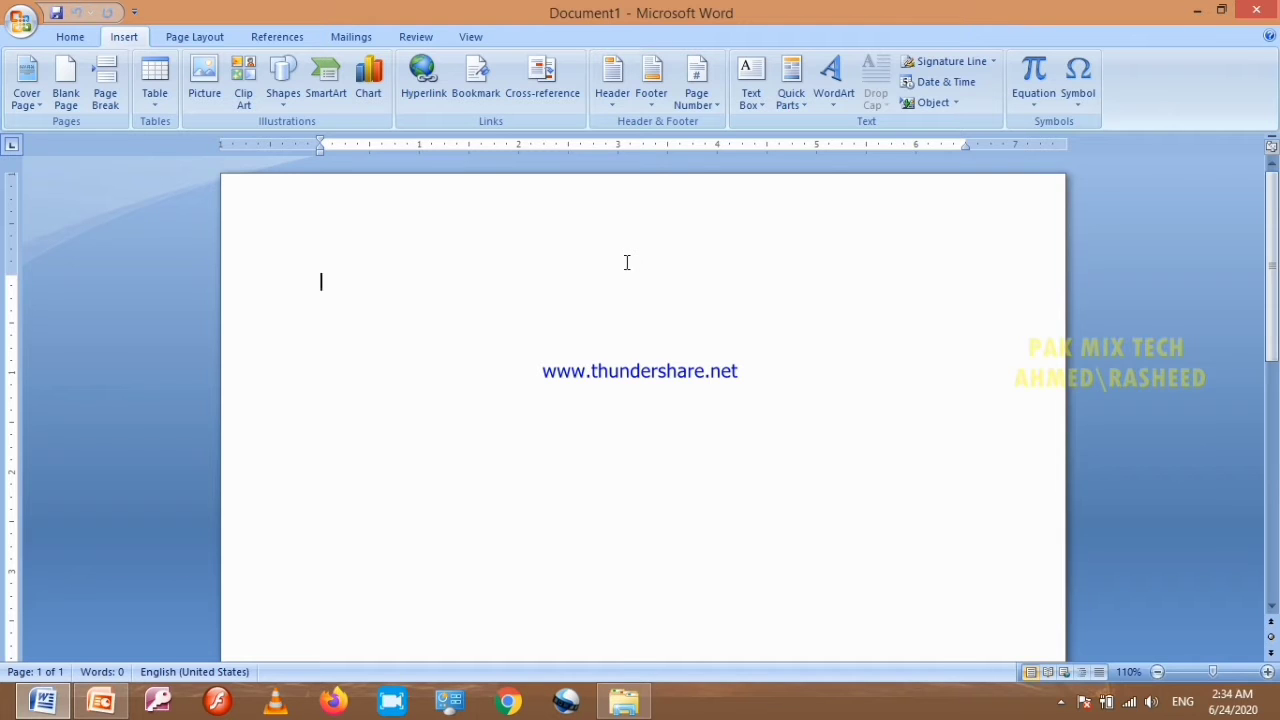
pyautogui.click(33, 103)
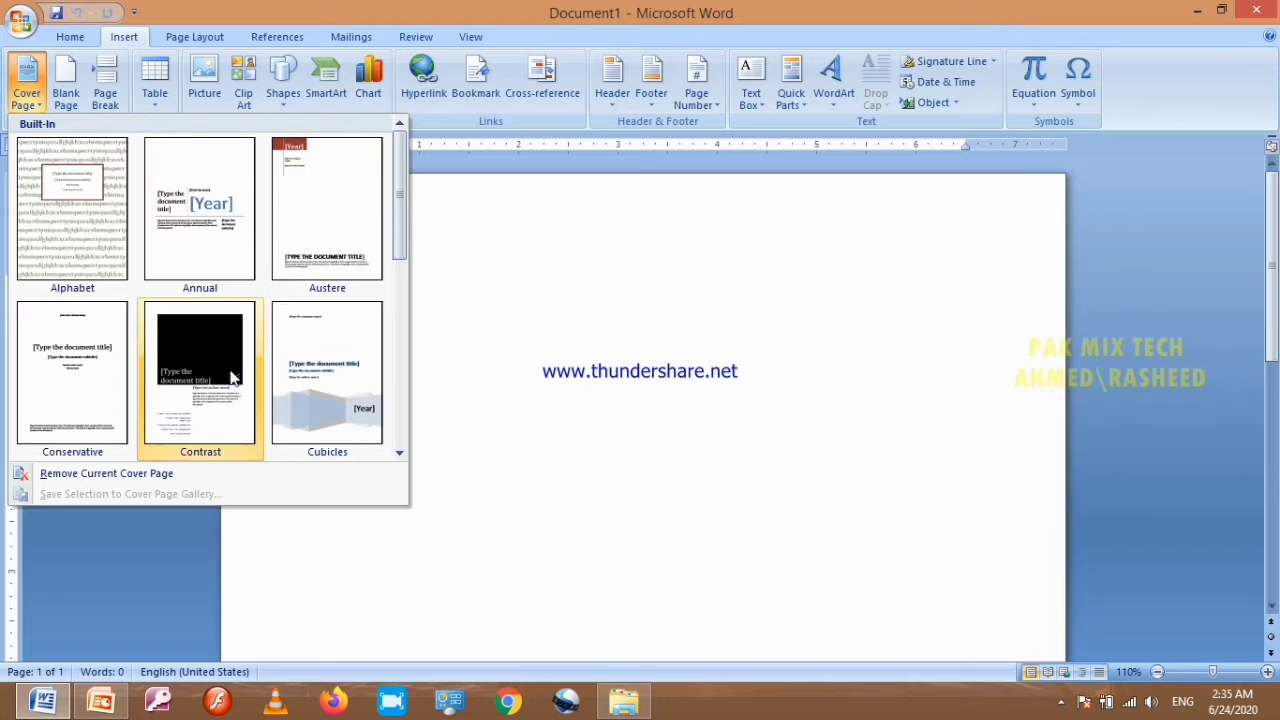
pyautogui.moveTo(400, 200); pyautogui.dragTo(401, 340)
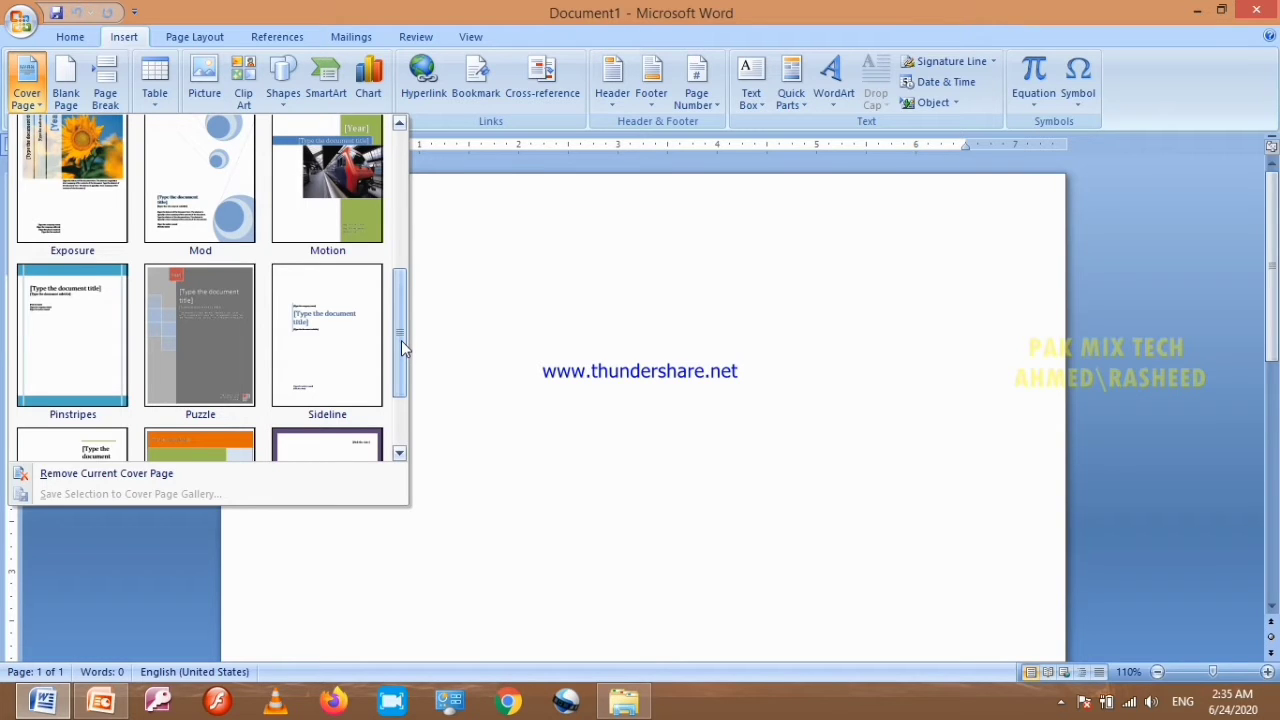
pyautogui.moveTo(401, 340); pyautogui.dragTo(397, 218)
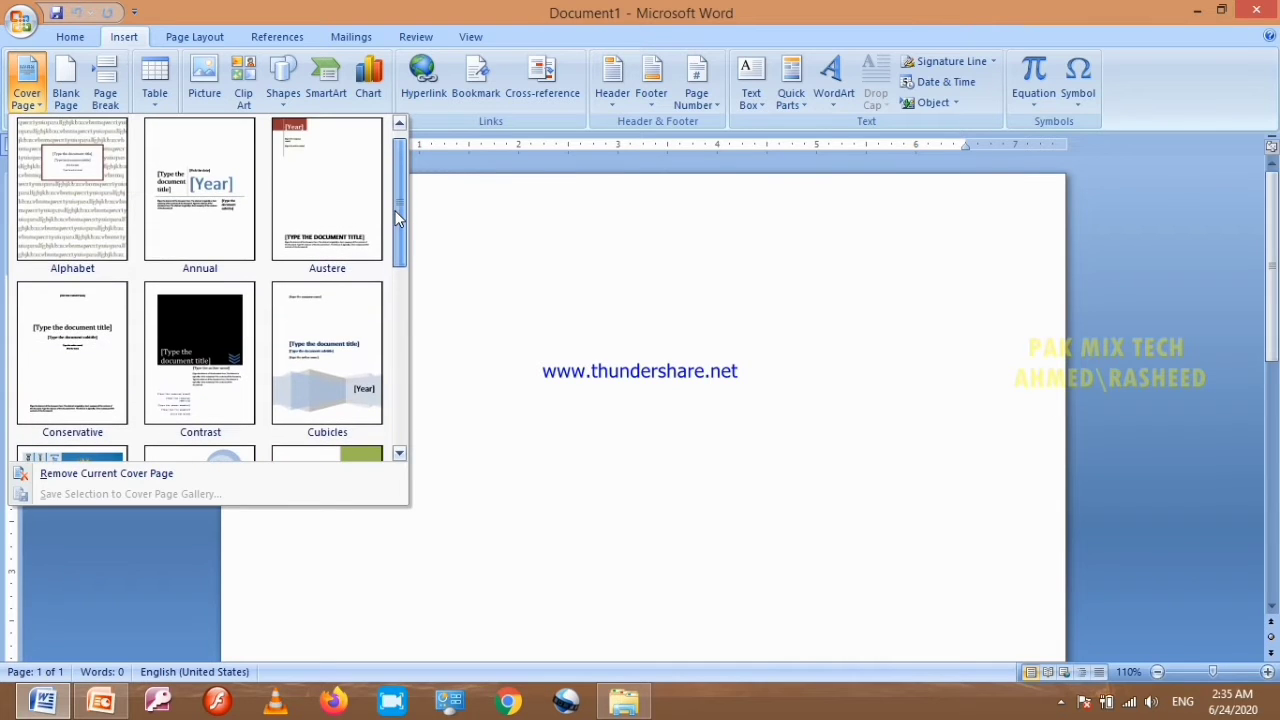
pyautogui.click(200, 210)
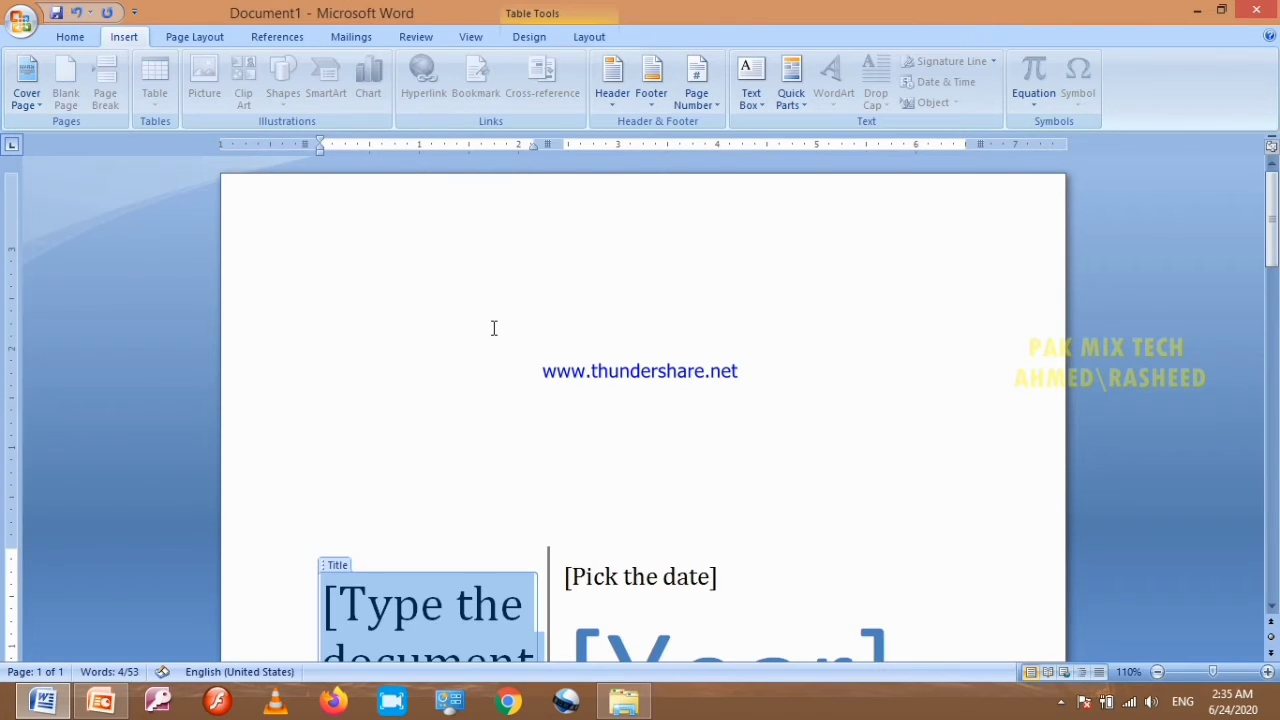
# Step: Replace the title placeholder on the cover page with "computer"
pyautogui.scroll(-5, 493, 328)
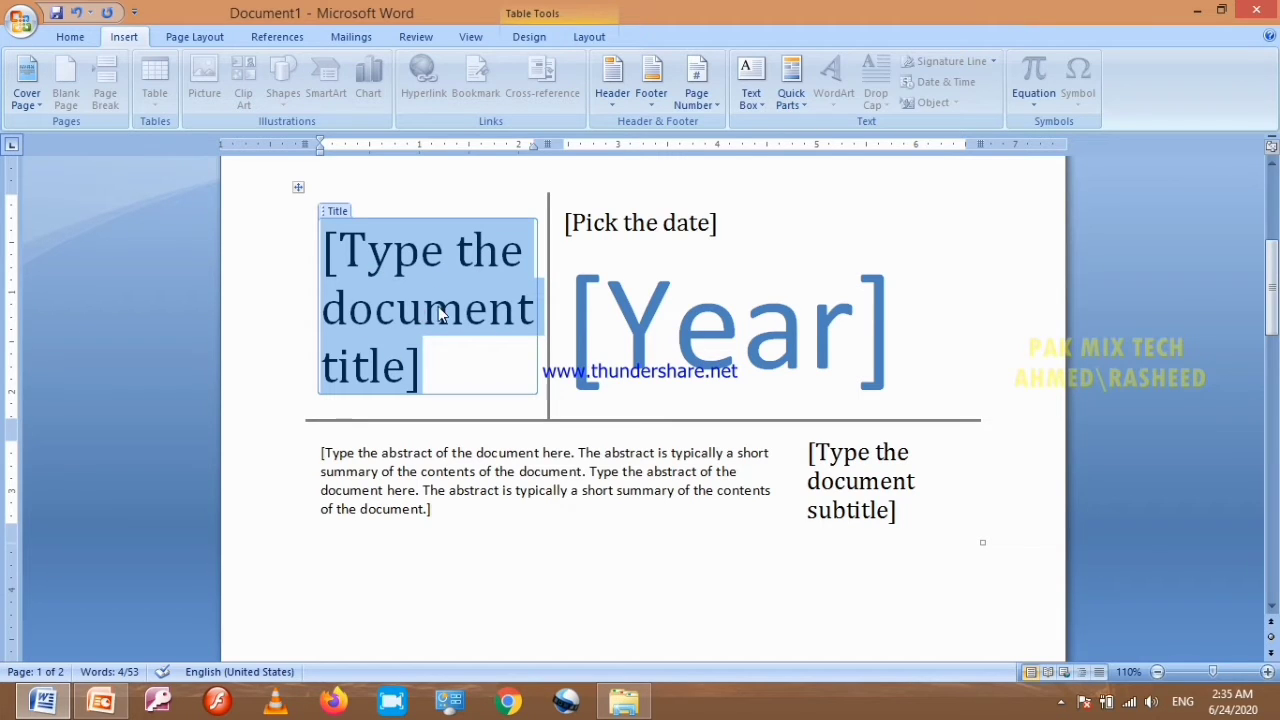
pyautogui.write('c')
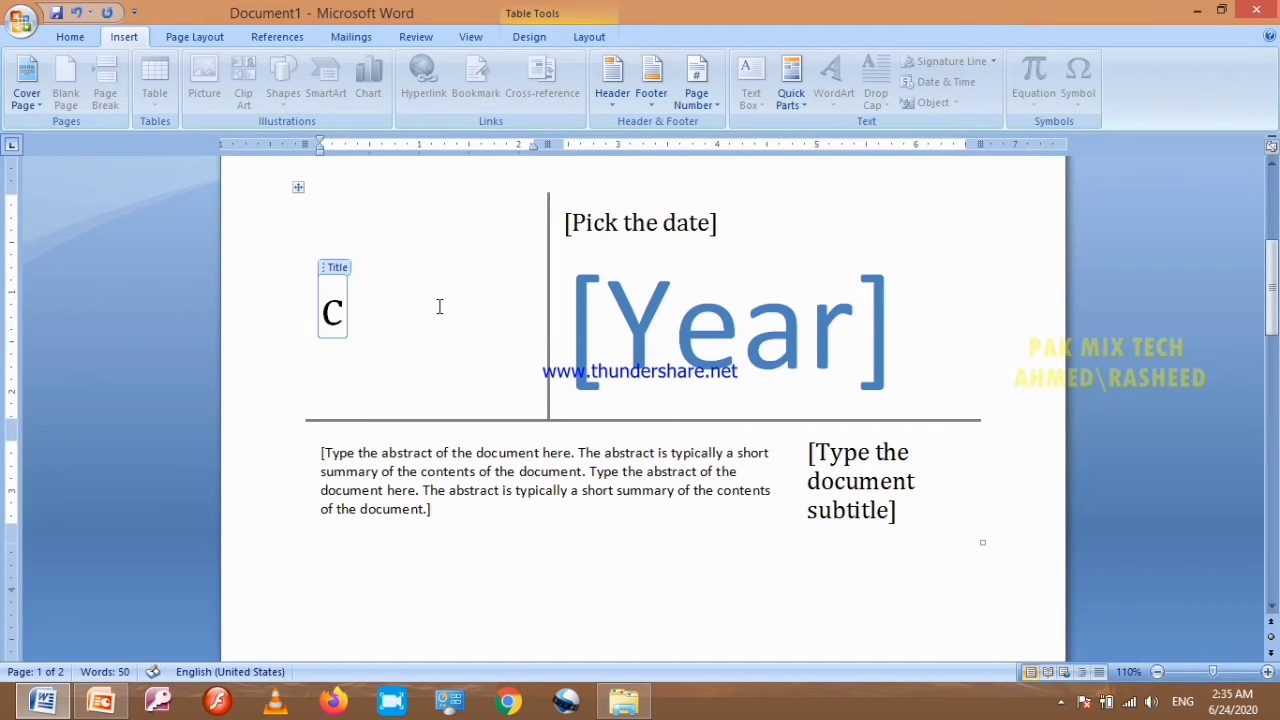
pyautogui.write('omputer')
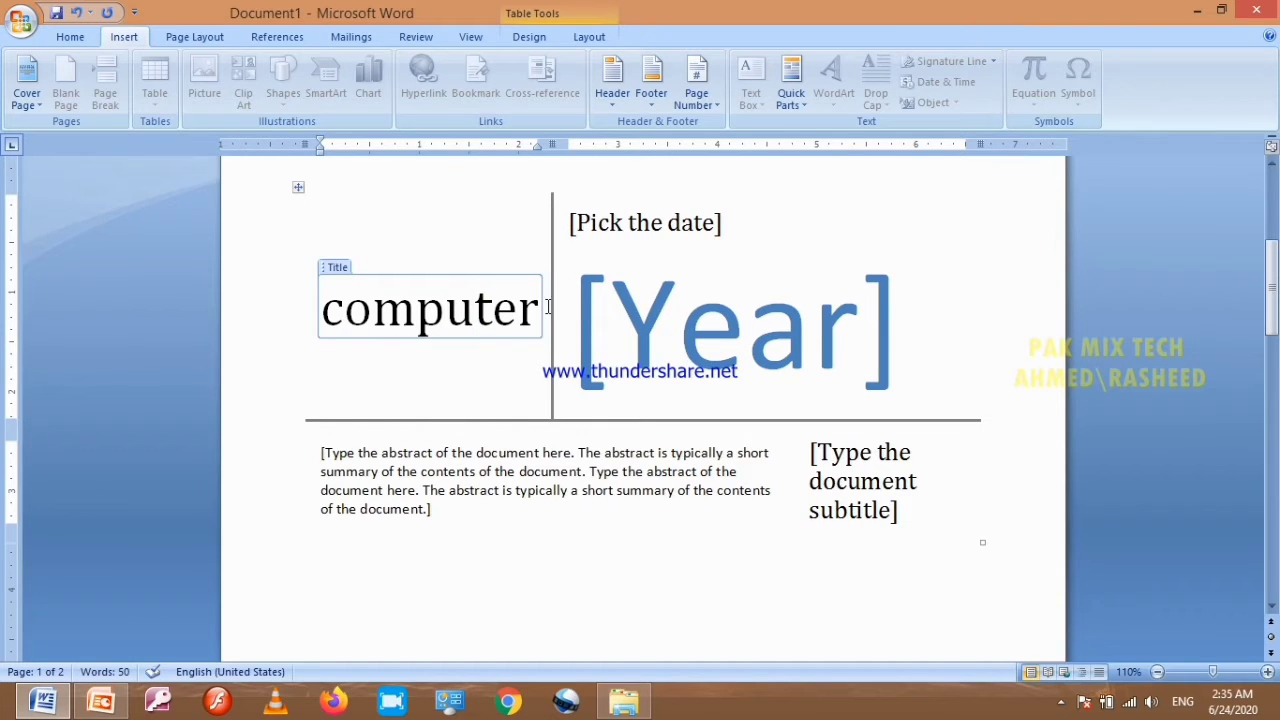
# Step: Set the cover page's year field to the date June 16, 2020
pyautogui.click(655, 310)
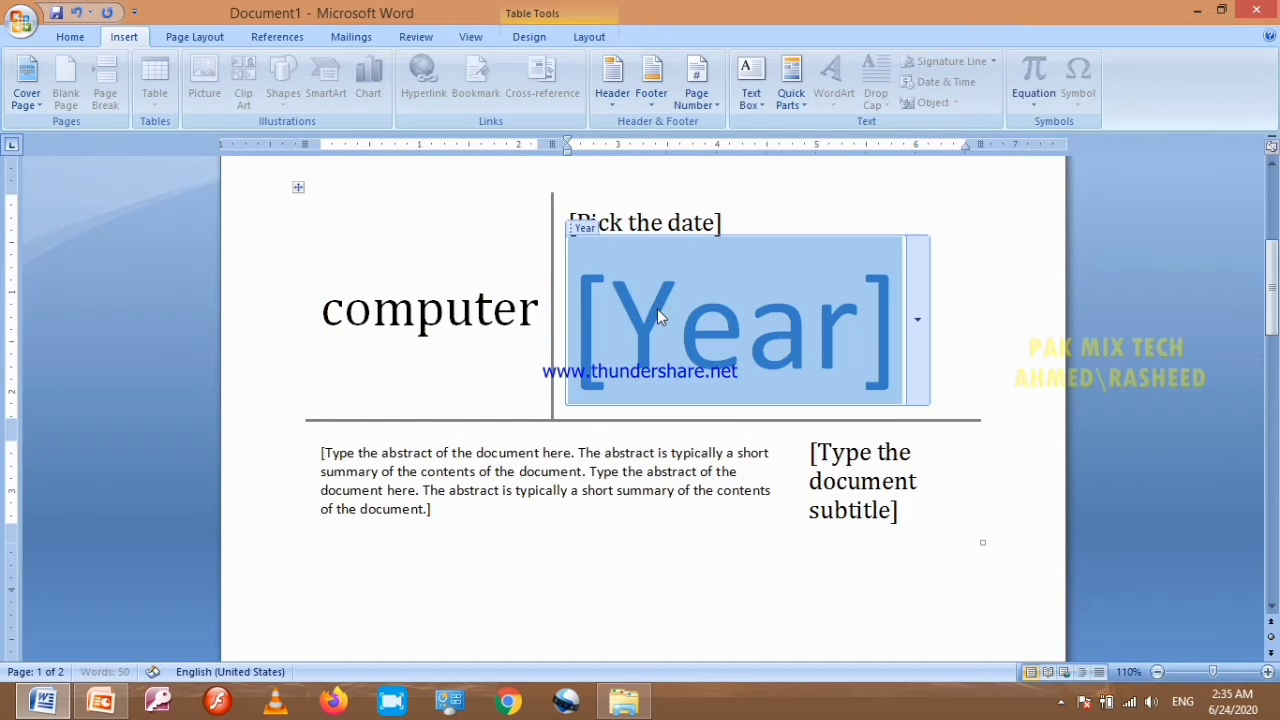
pyautogui.click(918, 321)
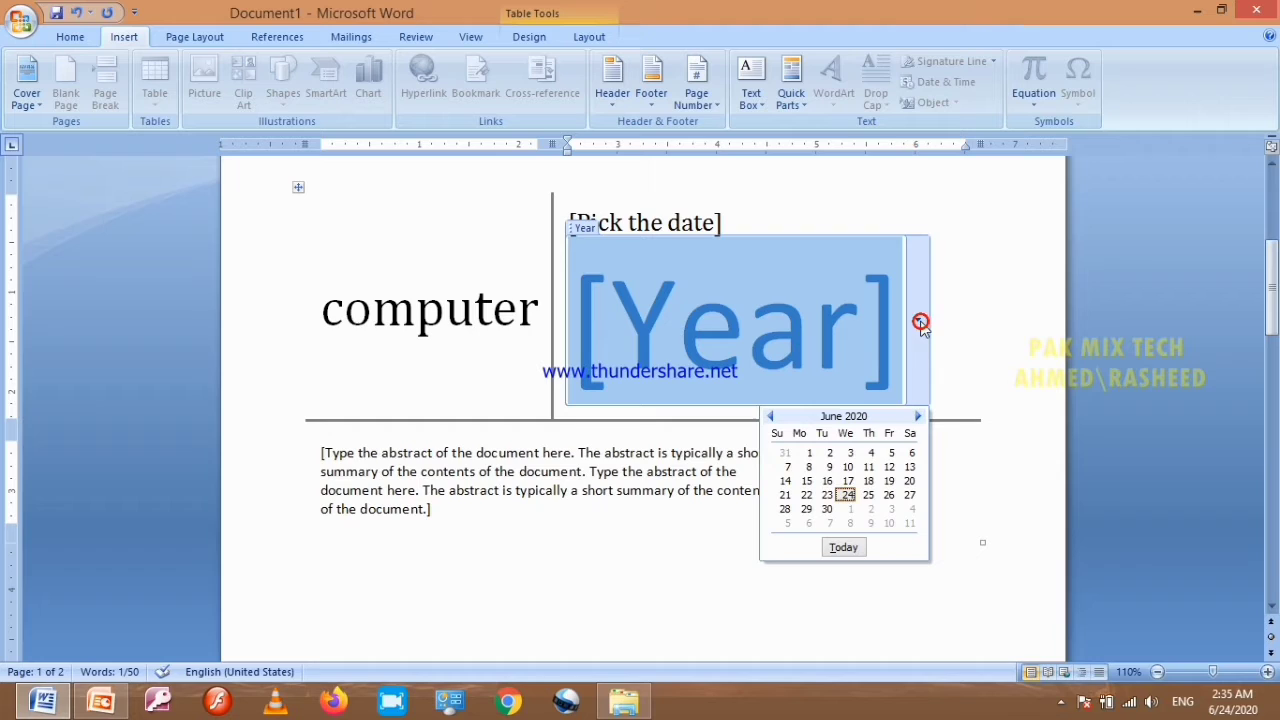
pyautogui.click(827, 481)
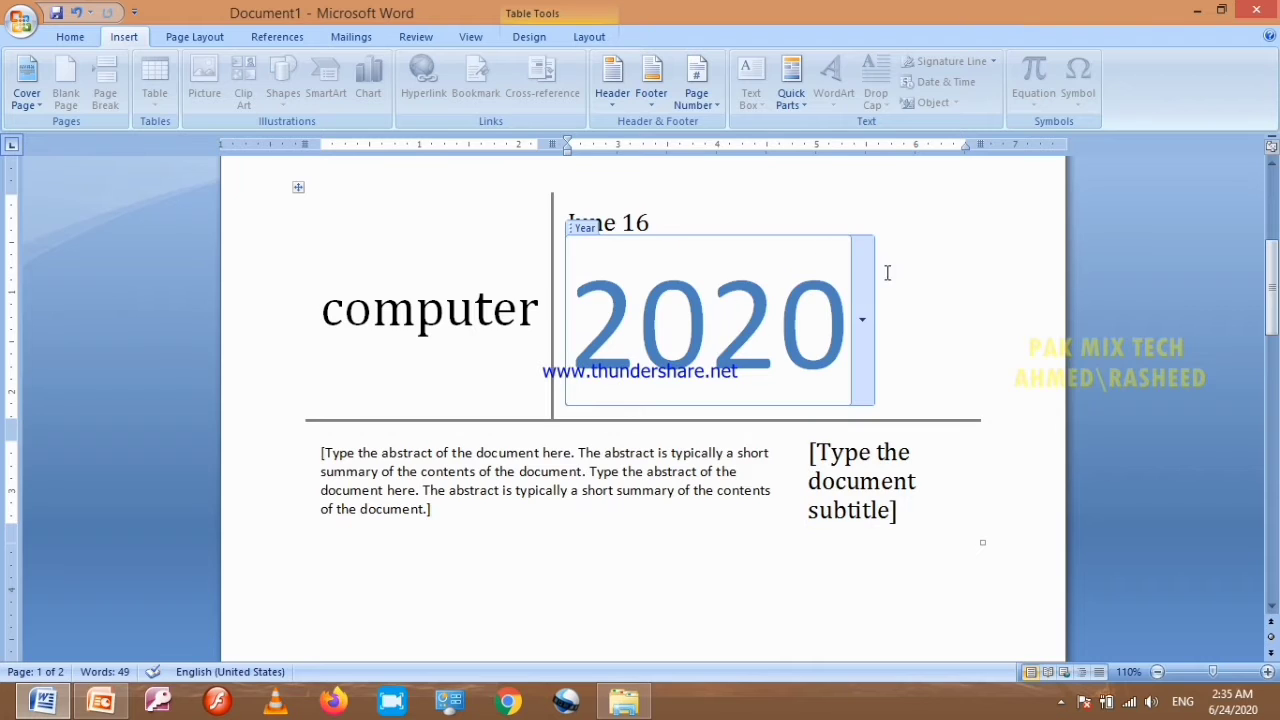
pyautogui.click(942, 285)
# Step: Examine the abstract and subtitle placeholders on the cover page, along with the cover page gallery's options
pyautogui.click(487, 472)
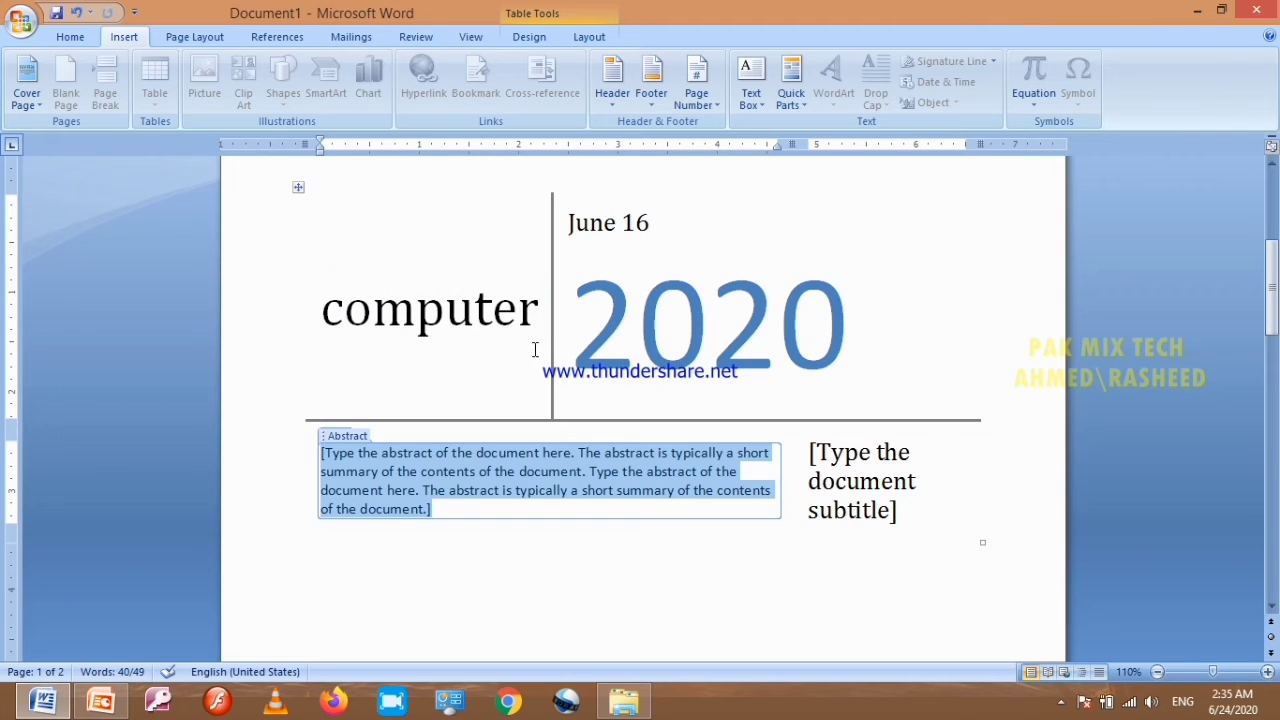
pyautogui.click(866, 490)
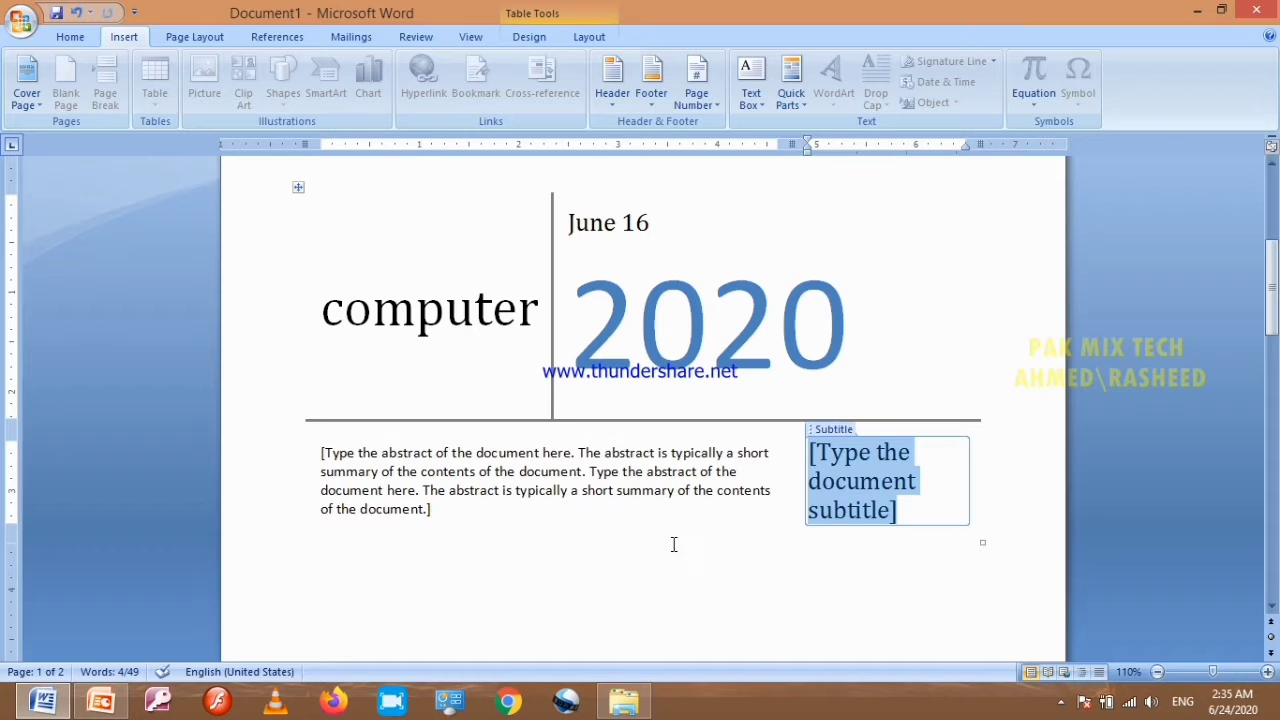
pyautogui.scroll(-4, 665, 540)
pyautogui.scroll(6, 646, 420)
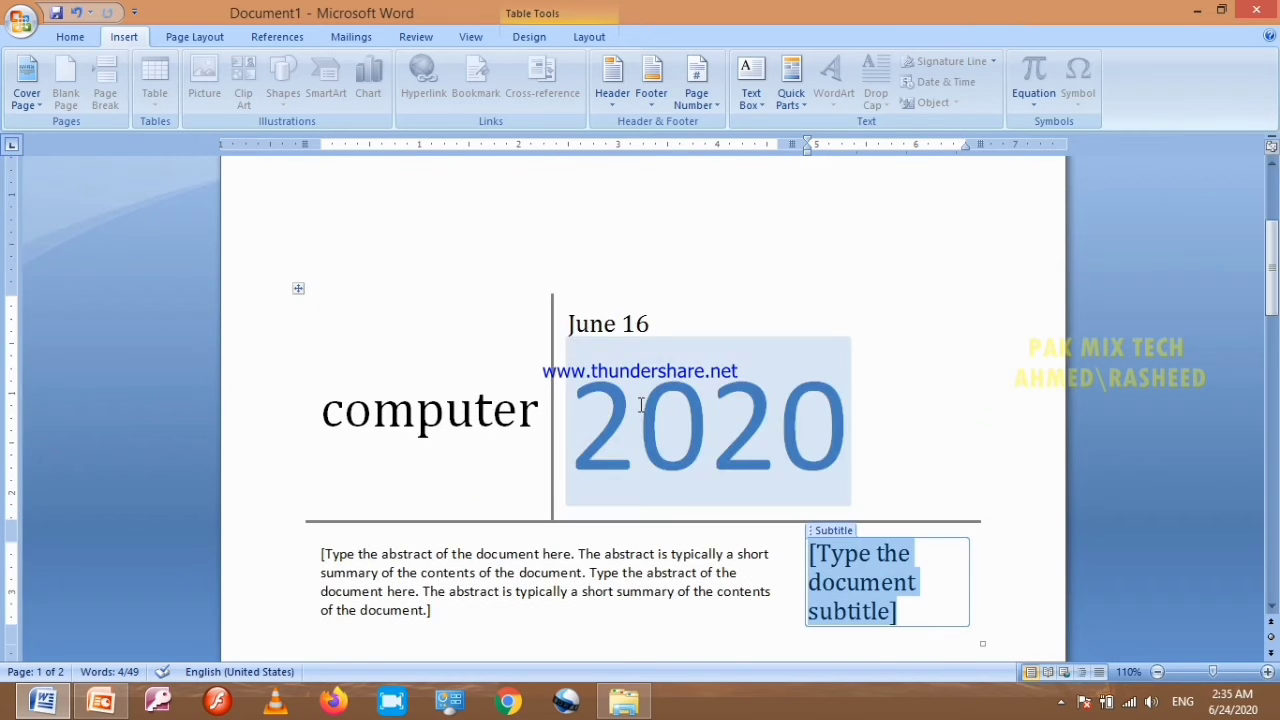
pyautogui.click(27, 95)
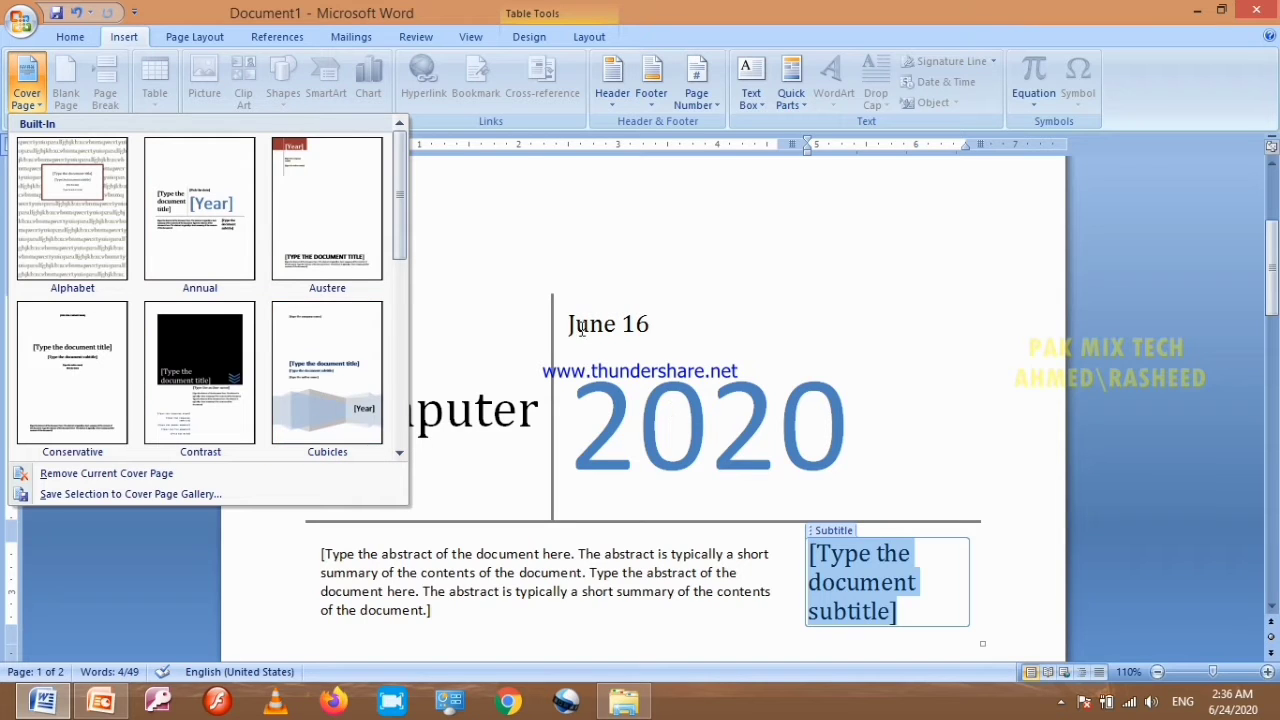
pyautogui.click(455, 207)
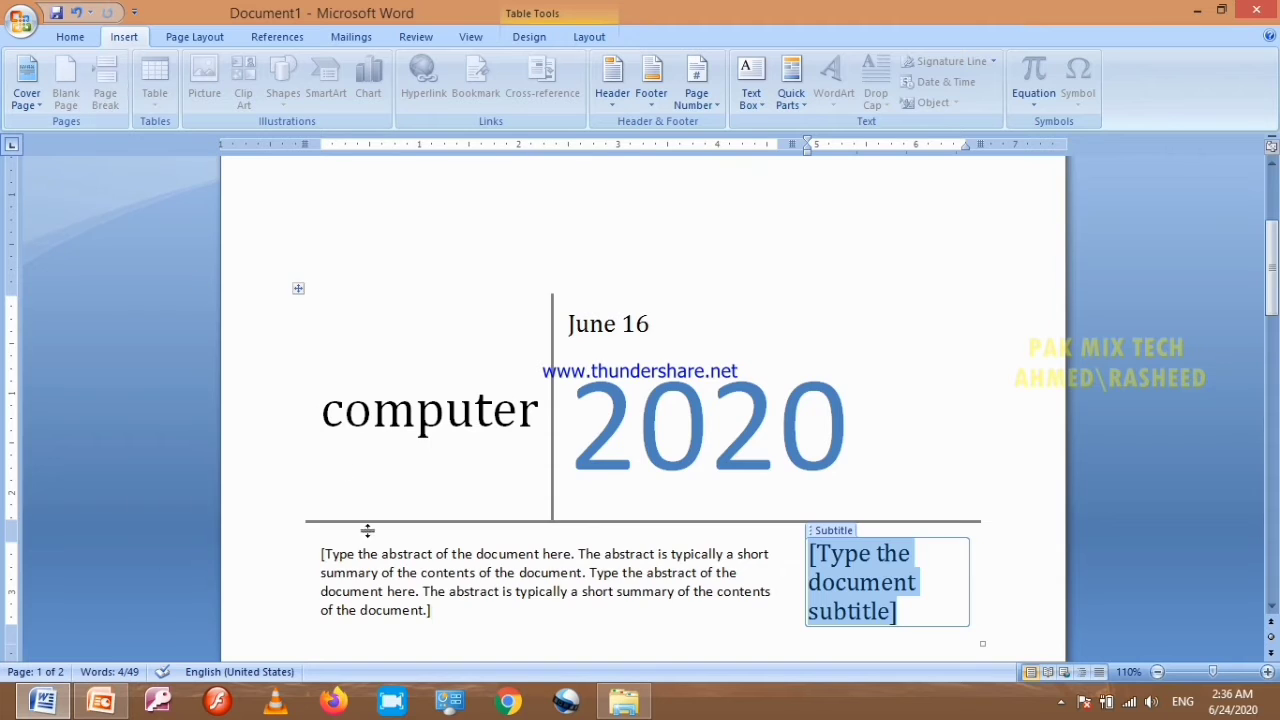
# Step: Insert a blank page after the cover page content
pyautogui.scroll(-3, 429, 480)
pyautogui.click(417, 474)
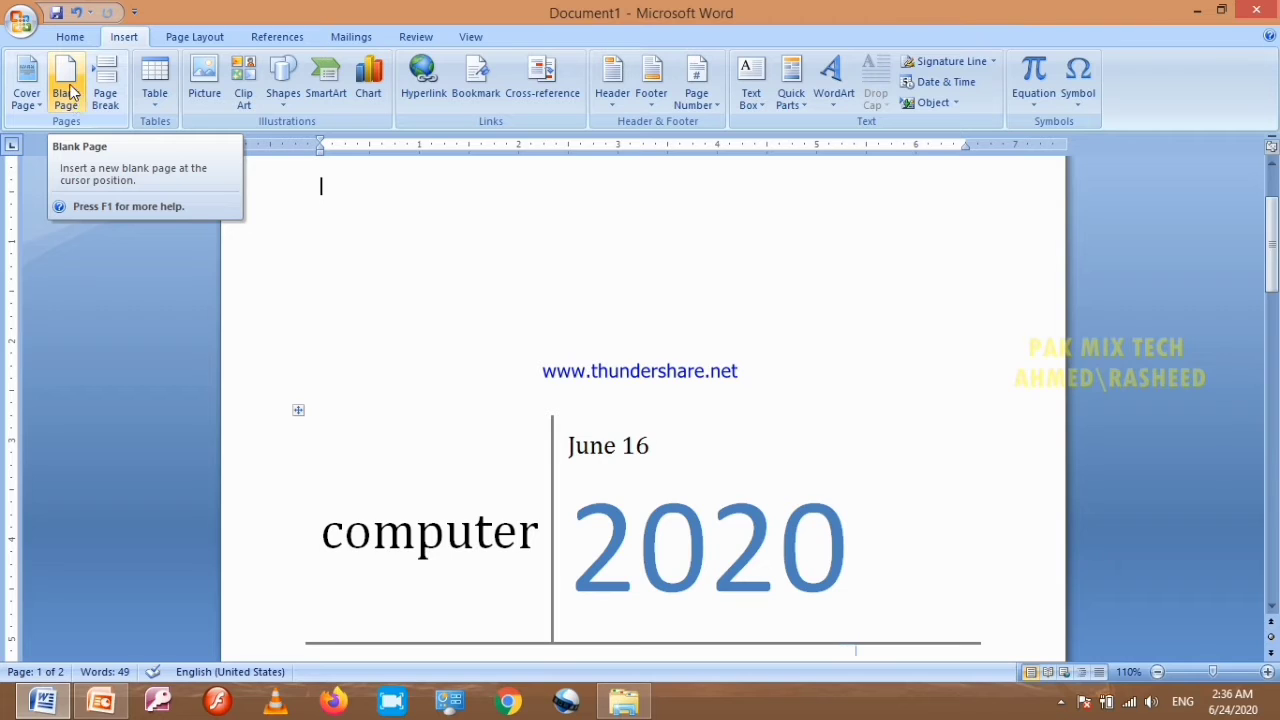
pyautogui.click(68, 92)
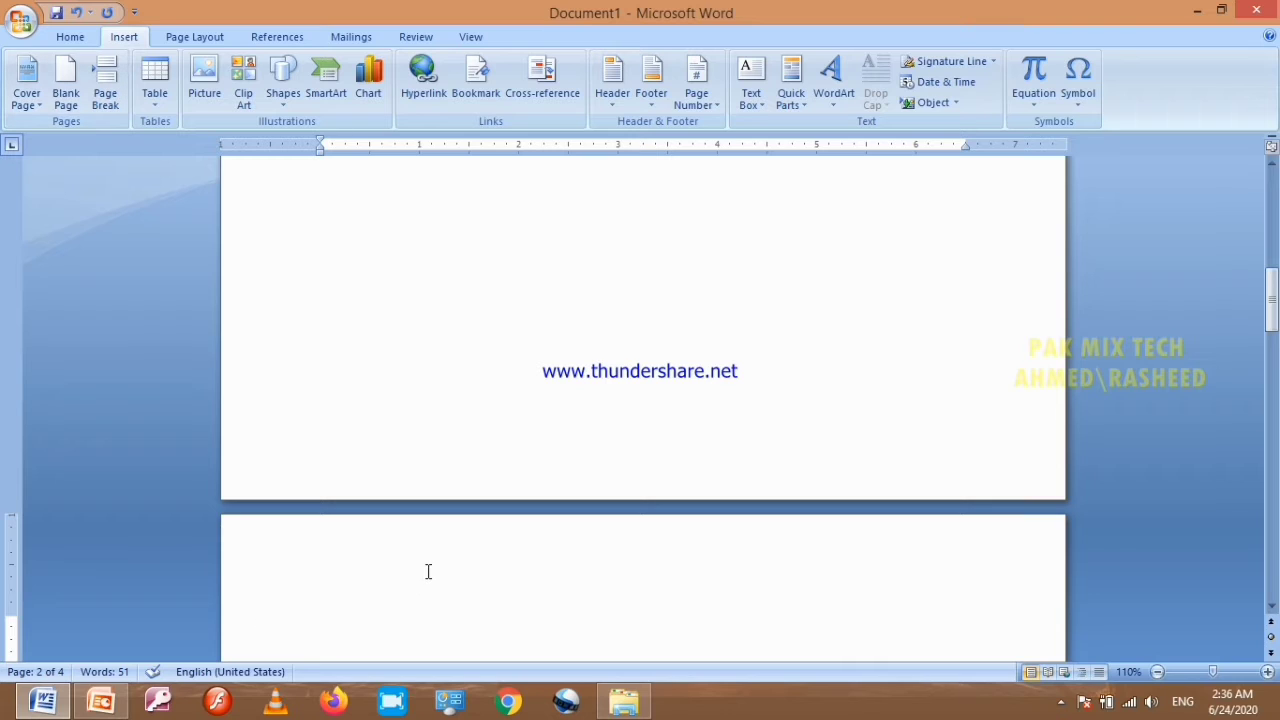
pyautogui.scroll(-3, 428, 560)
pyautogui.scroll(-4, 390, 500)
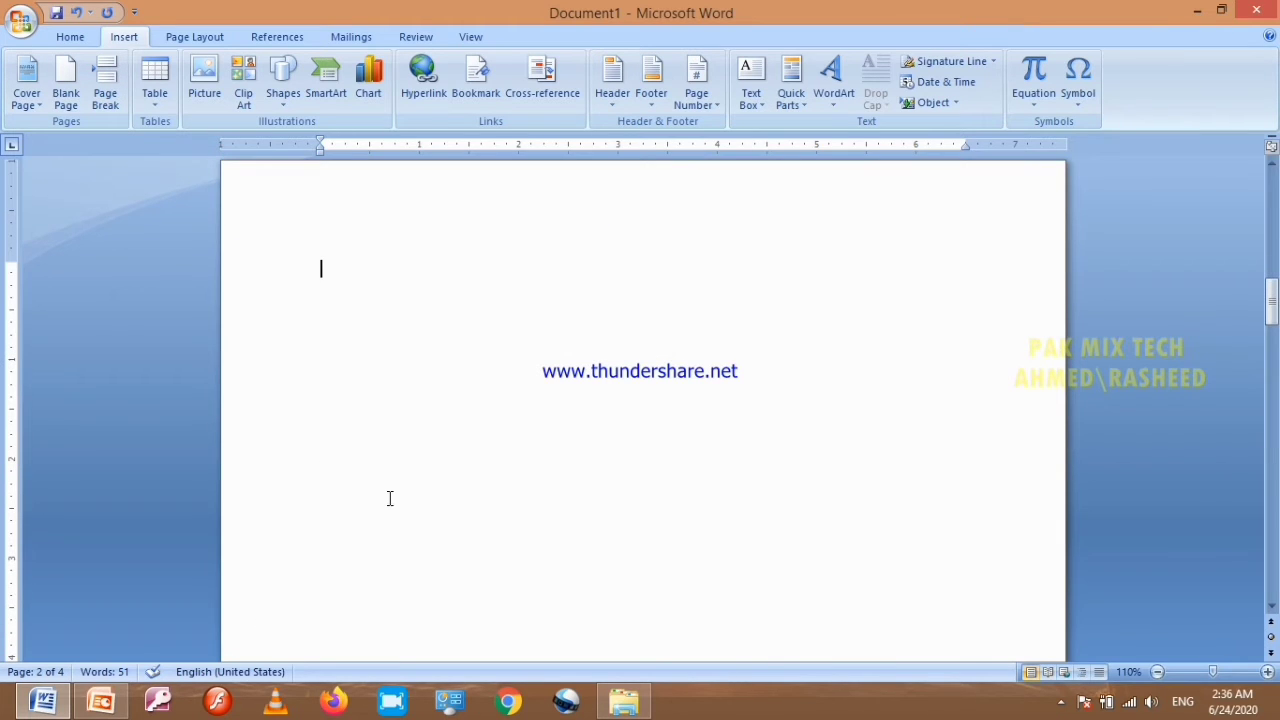
# Step: Add seven empty lines at the start of the new page and insert a page break after them
pyautogui.press('Return')
pyautogui.press('Return')
pyautogui.press('Return')
pyautogui.press('Return')
pyautogui.press('Return')
pyautogui.press('Return')
pyautogui.press('Return')
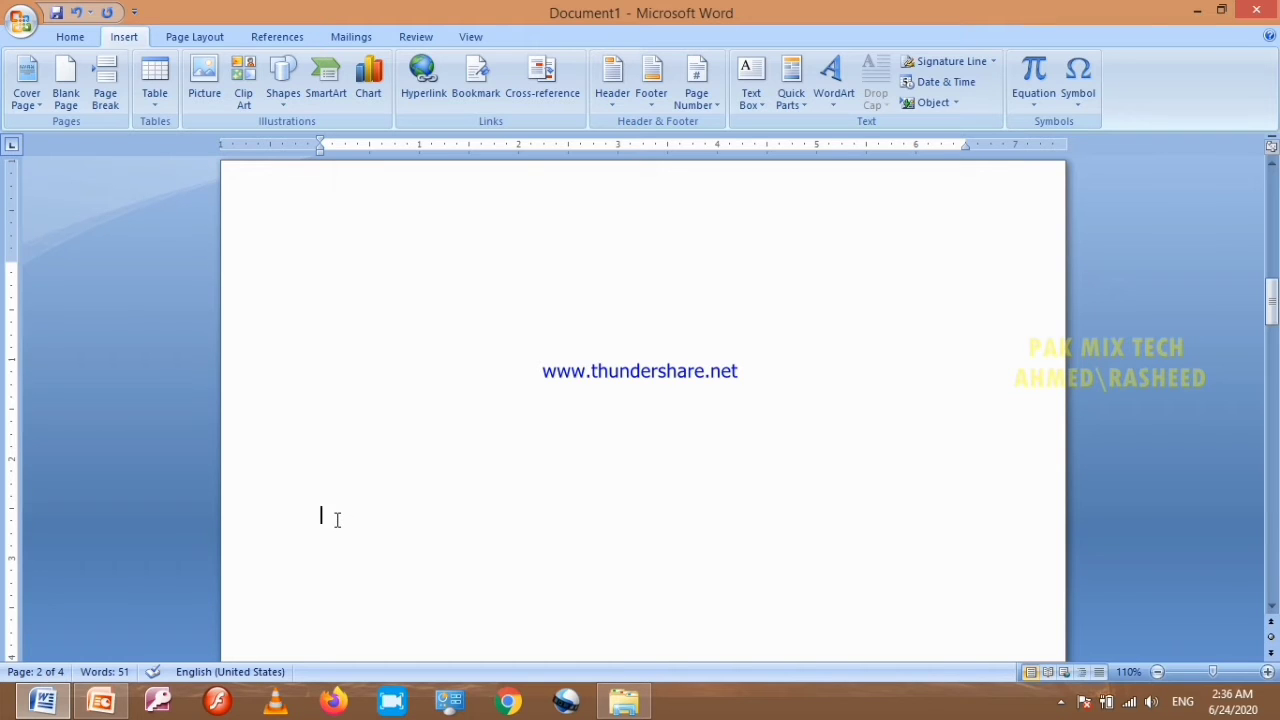
pyautogui.click(108, 85)
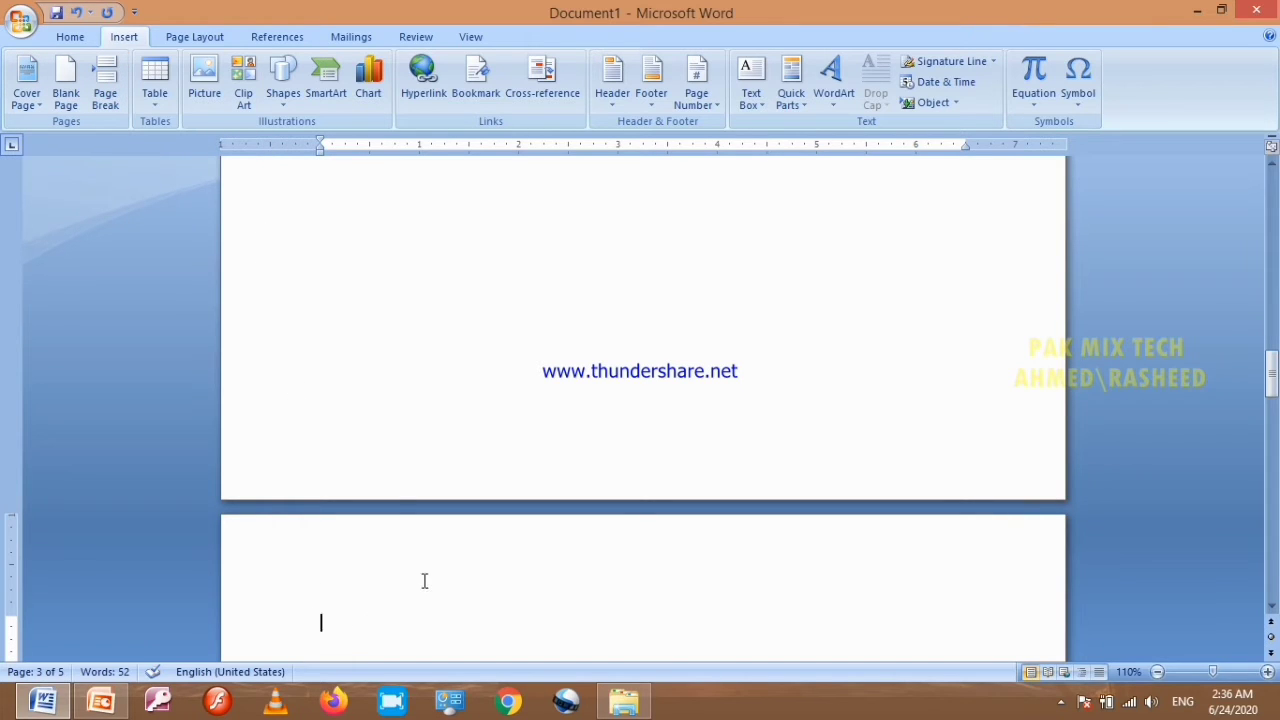
# Step: Insert a table with 10 columns and 2 rows at the top of page 2
pyautogui.scroll(3, 387, 341)
pyautogui.scroll(10, 387, 341)
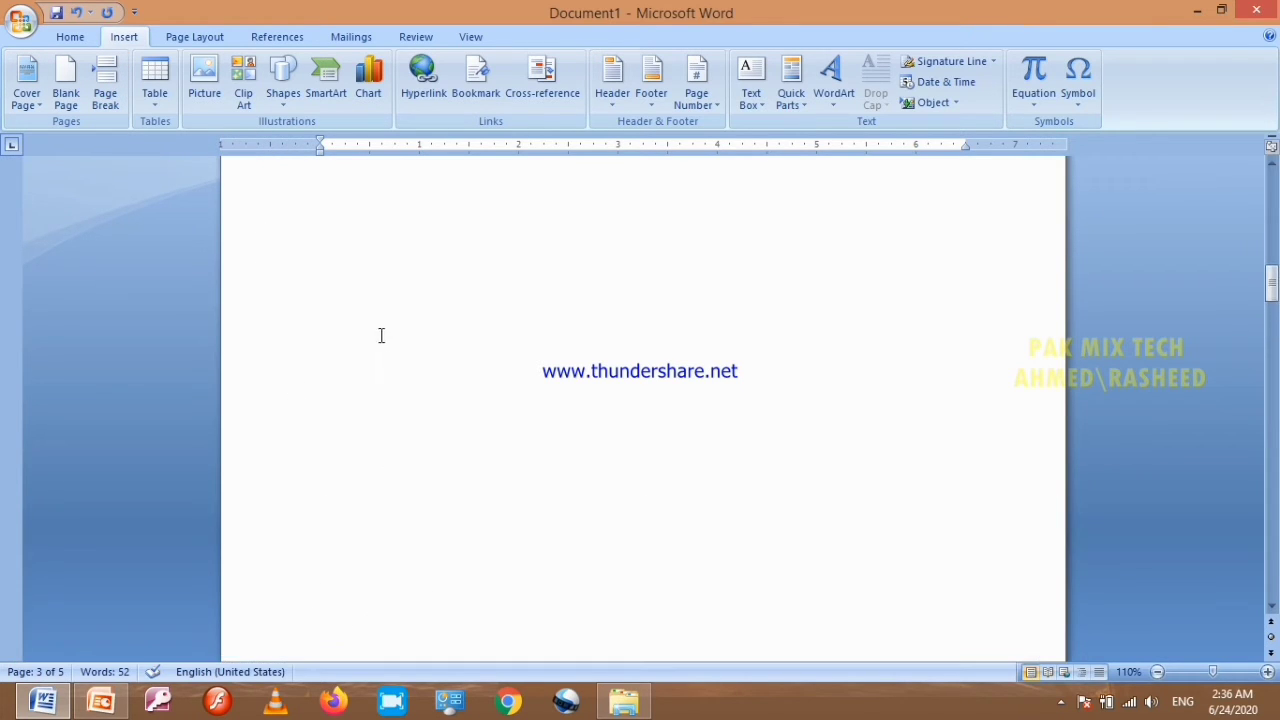
pyautogui.click(341, 338)
pyautogui.scroll(6, 428, 365)
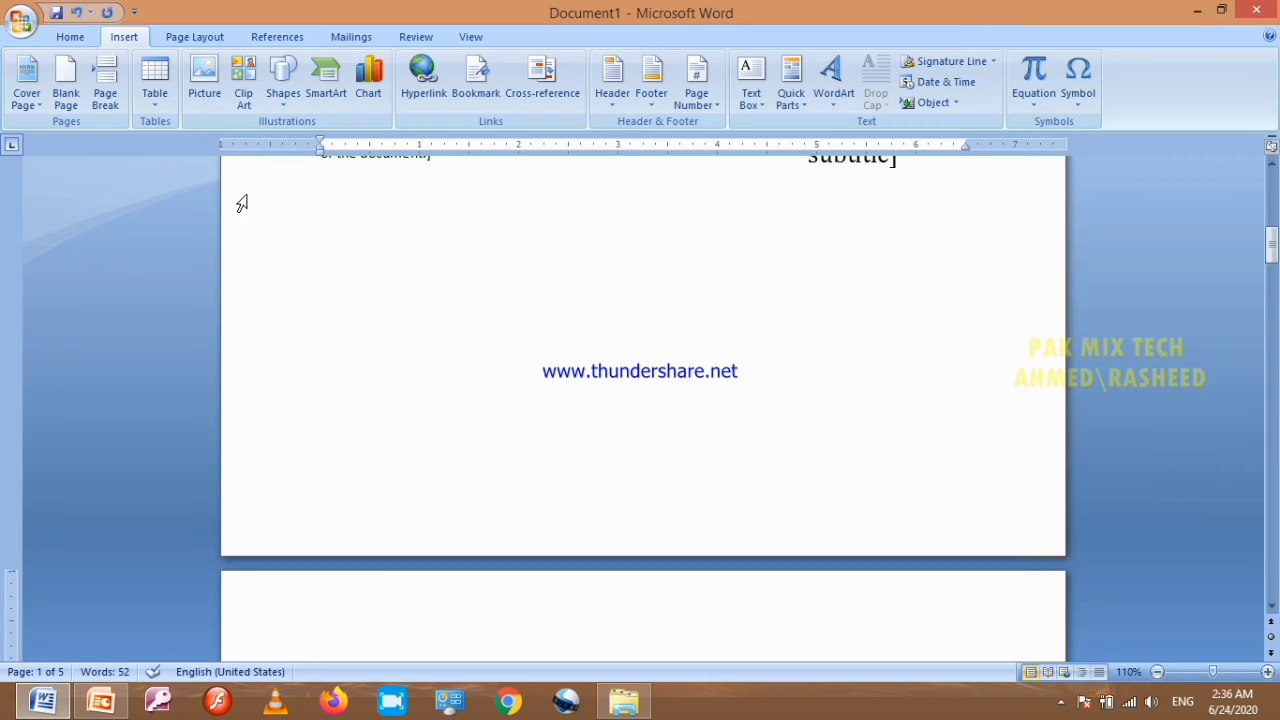
pyautogui.scroll(-3, 241, 200)
pyautogui.scroll(-2, 243, 200)
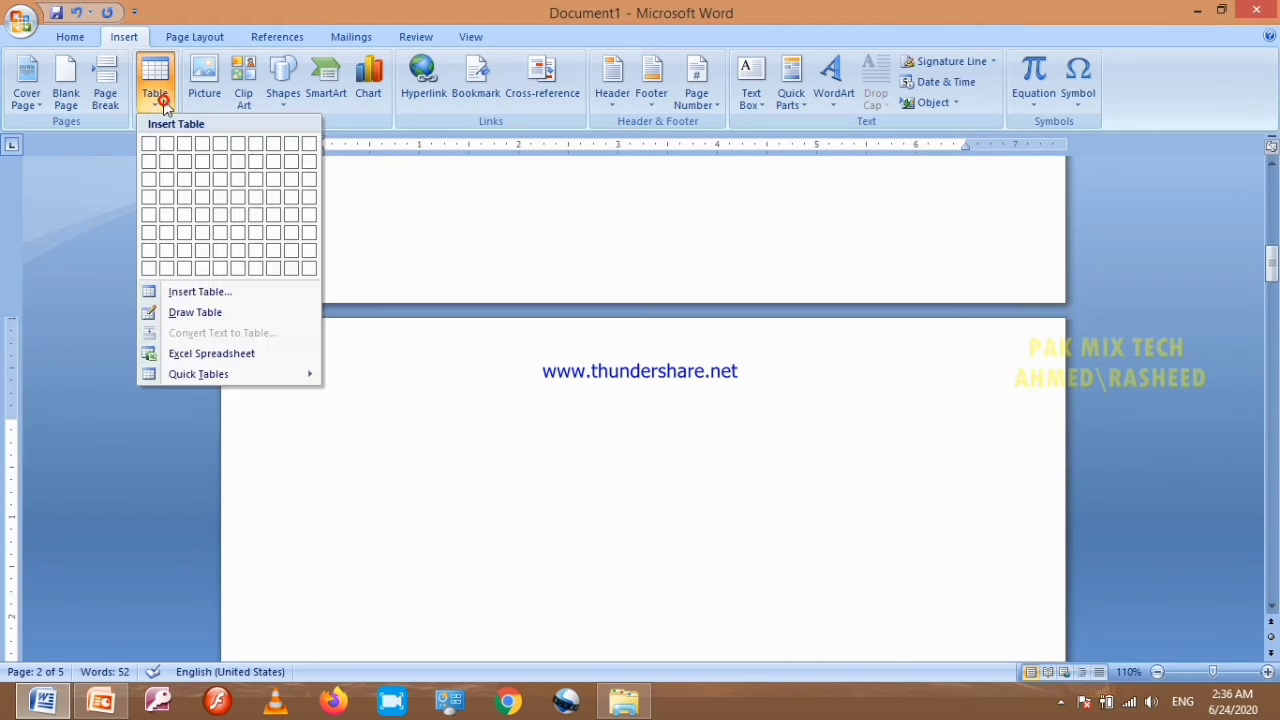
pyautogui.click(163, 100)
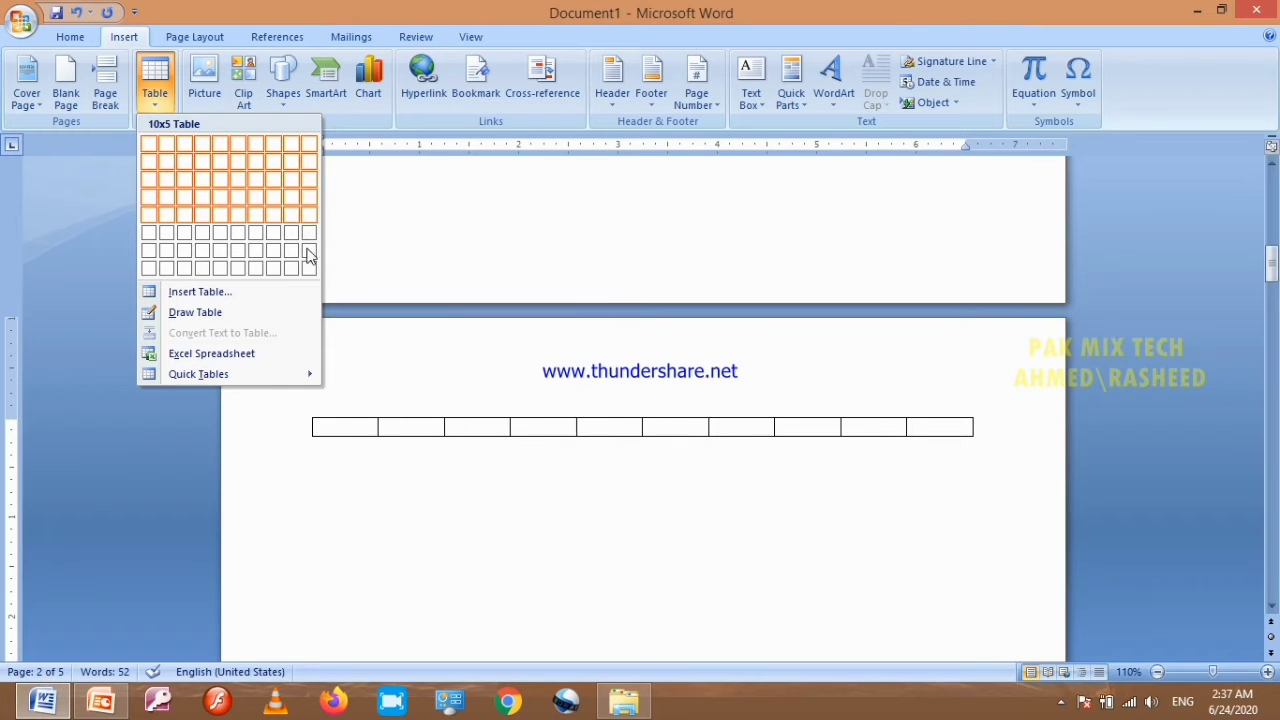
pyautogui.click(308, 164)
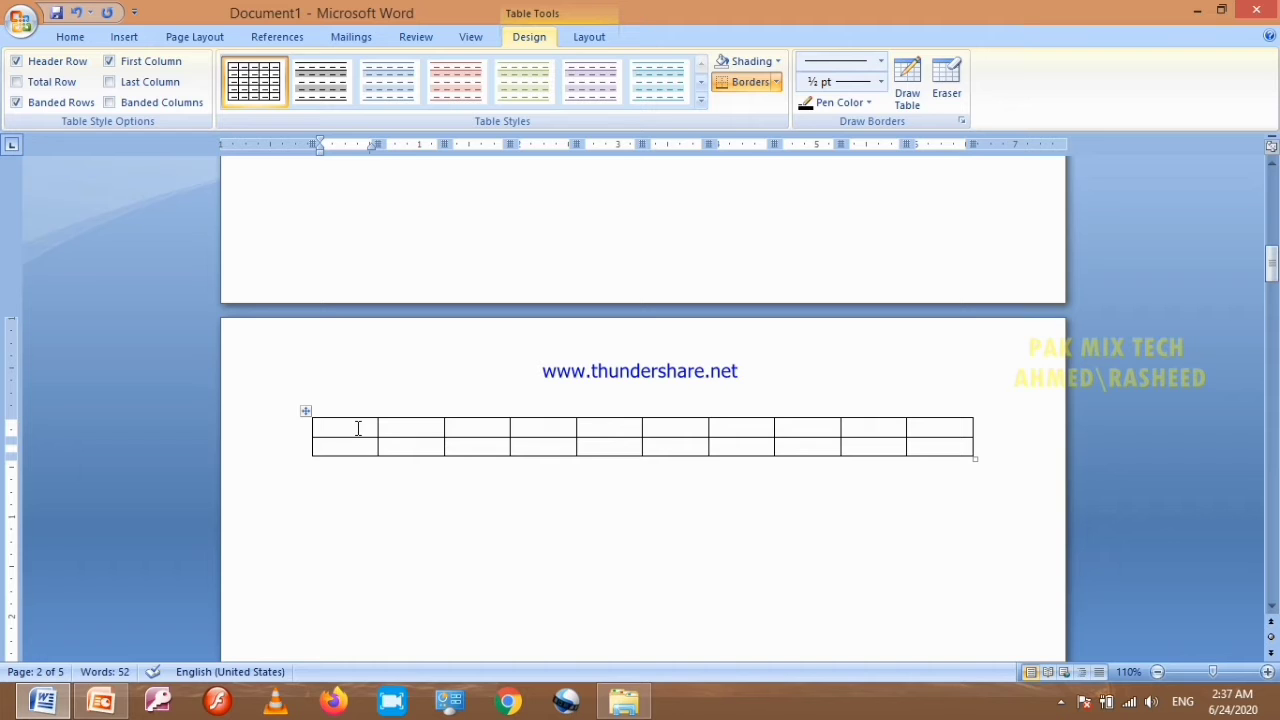
# Step: Insert a second table with 8 columns and 5 rows below the first one, specifying its size by number
pyautogui.click(338, 500)
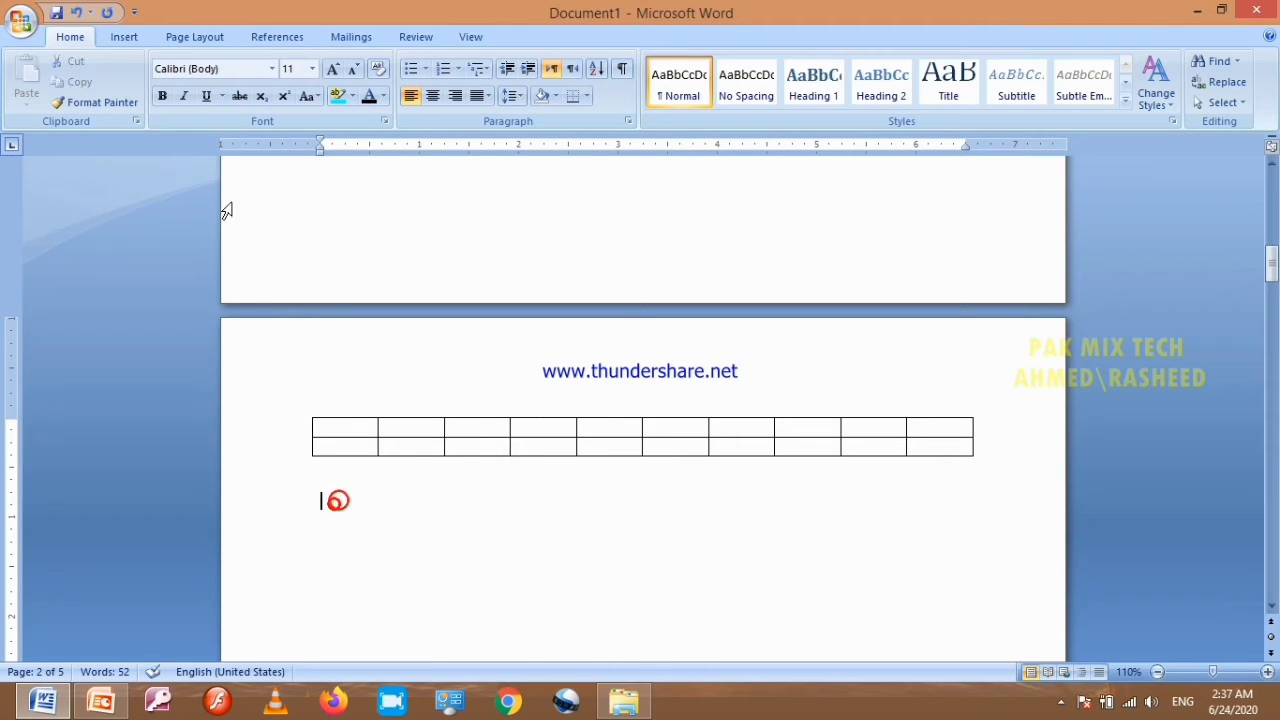
pyautogui.click(124, 37)
pyautogui.click(155, 72)
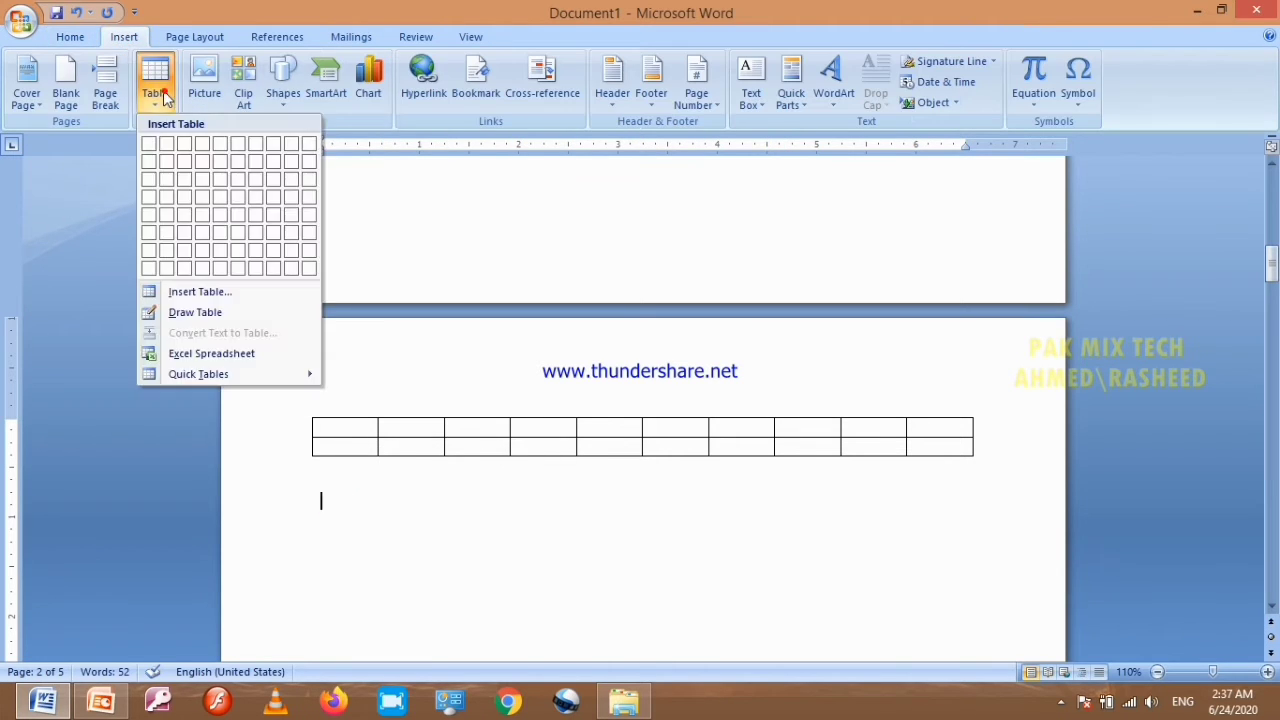
pyautogui.click(200, 292)
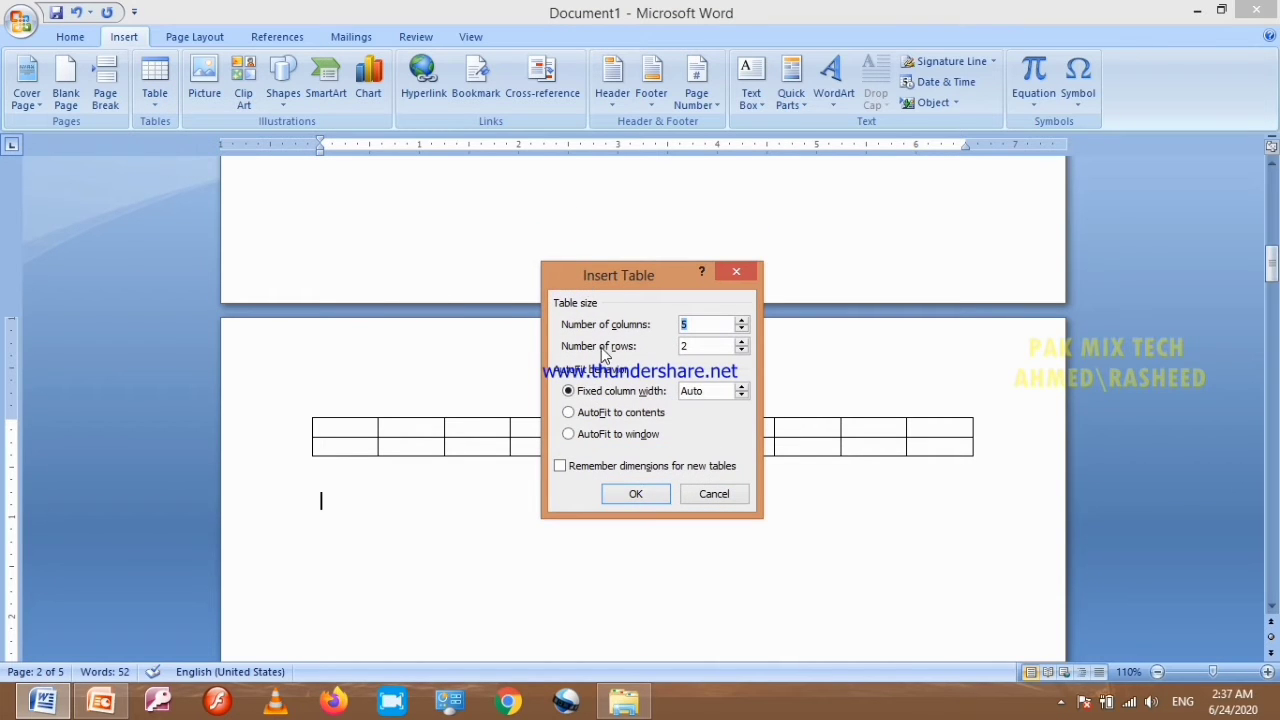
pyautogui.click(741, 321)
pyautogui.click(741, 342)
pyautogui.click(645, 495)
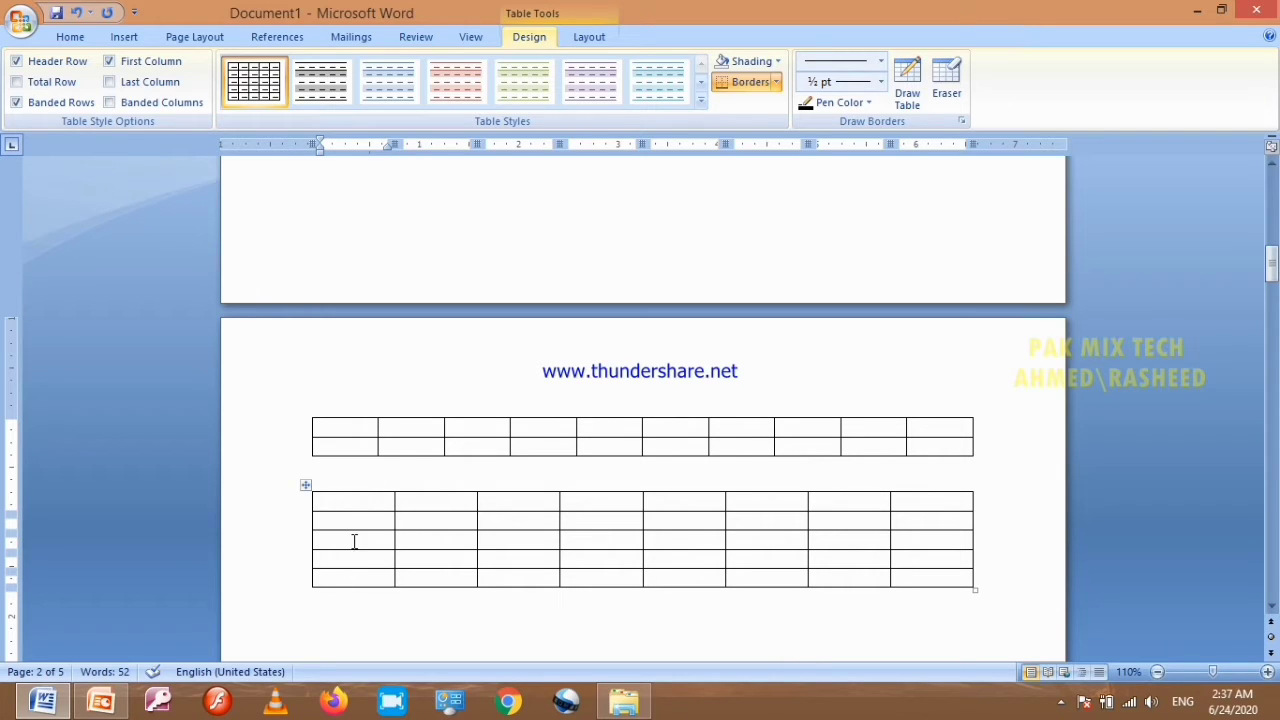
# Step: Select the second table's top row, followed by its first column, to tell rows from columns
pyautogui.moveTo(360, 501); pyautogui.dragTo(923, 510)
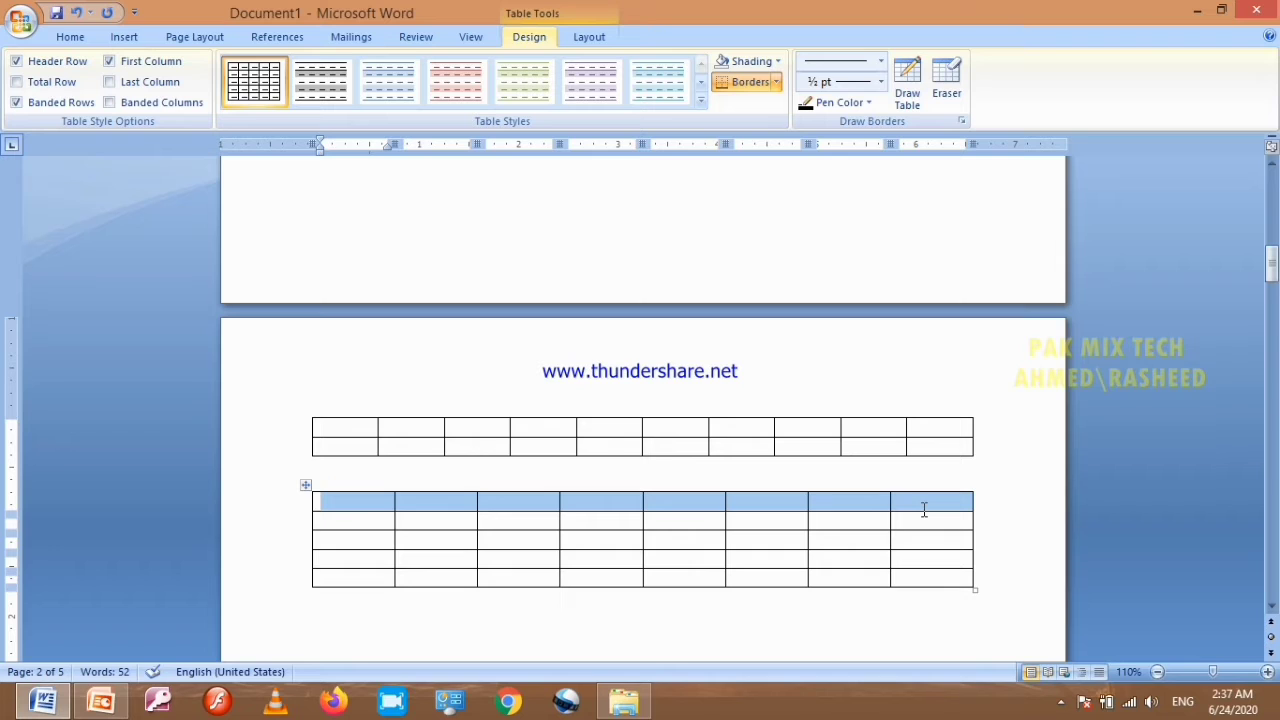
pyautogui.moveTo(352, 500); pyautogui.dragTo(366, 586)
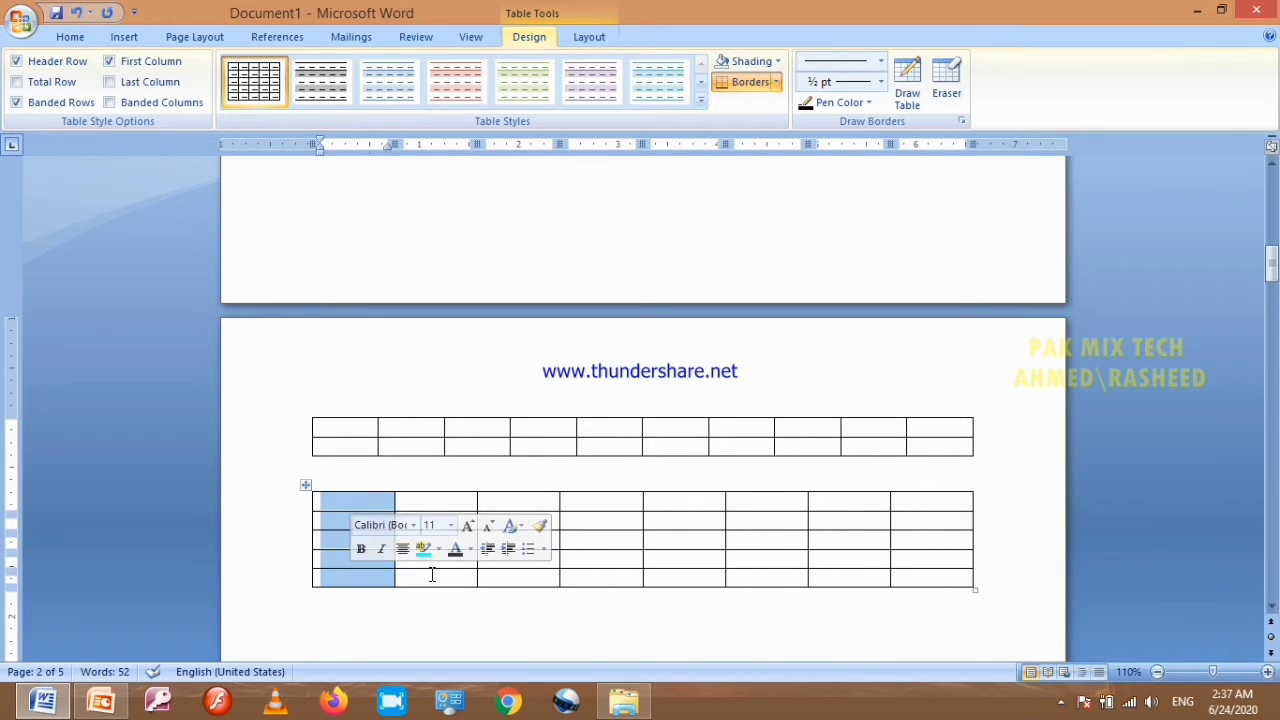
# Step: Draw a third table as a single large box across the text width, below the 8-column table
pyautogui.scroll(-2, 431, 571)
pyautogui.click(343, 517)
pyautogui.click(334, 519)
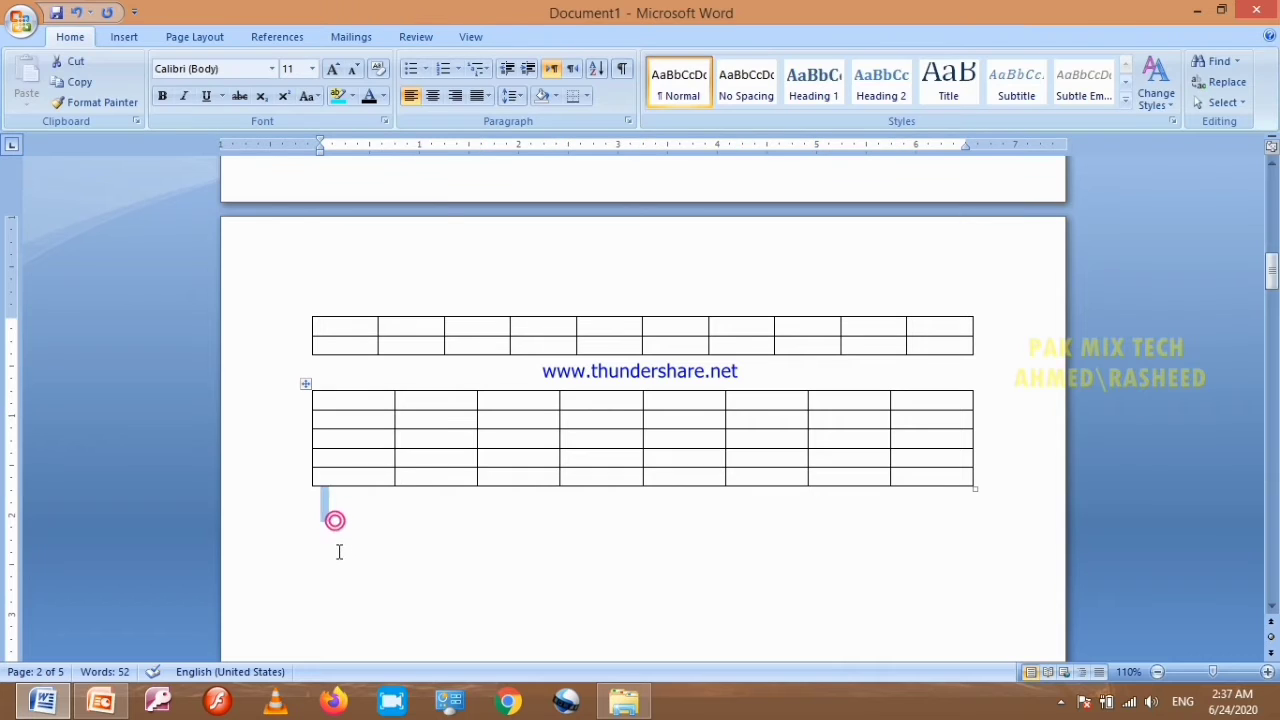
pyautogui.click(124, 37)
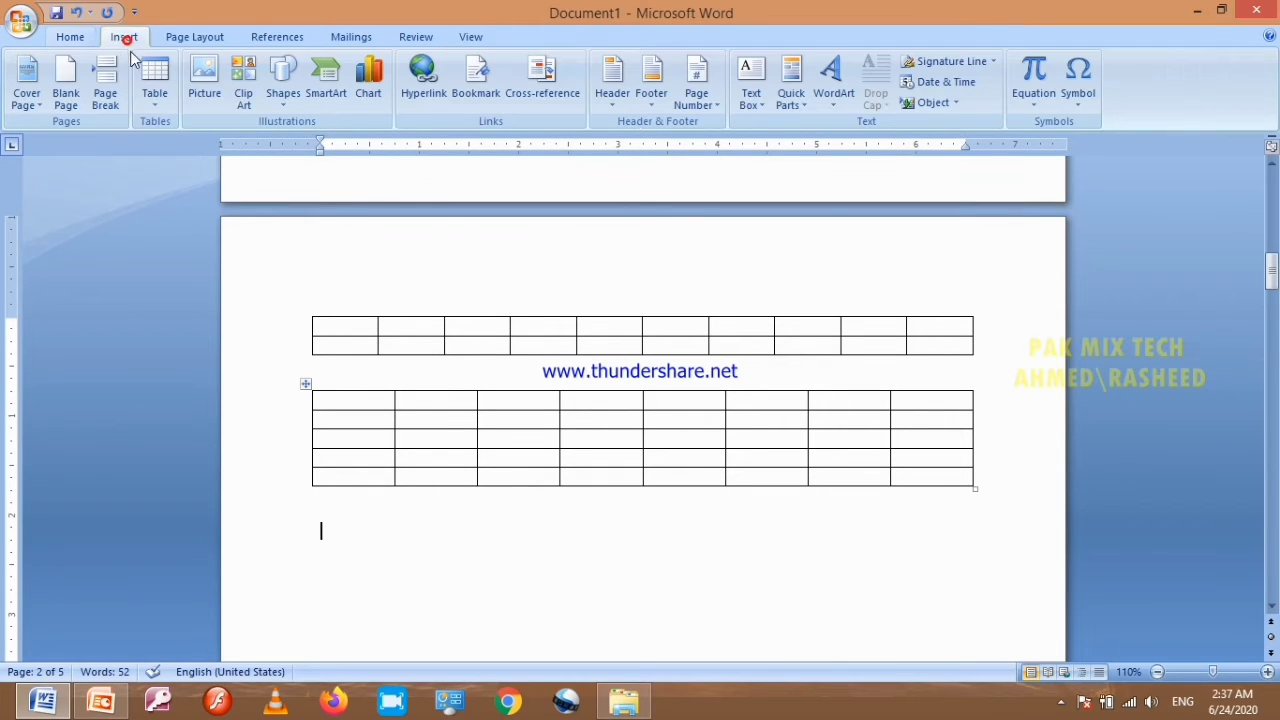
pyautogui.click(170, 93)
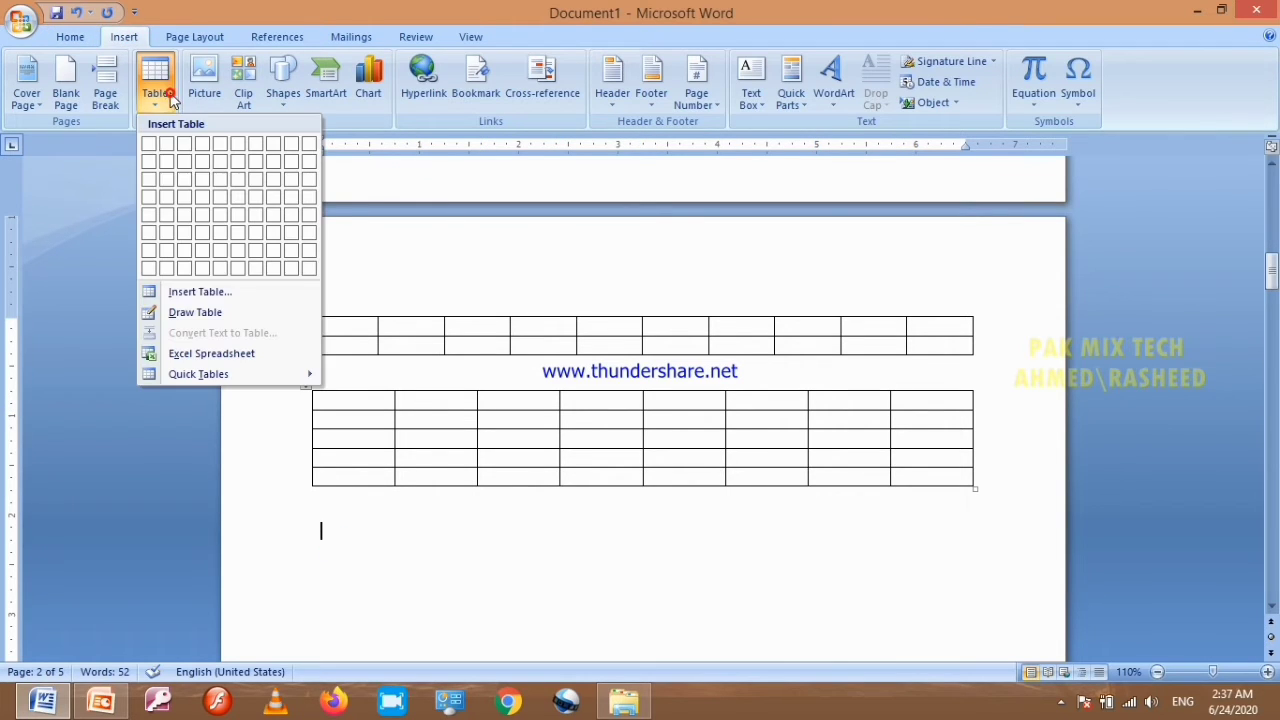
pyautogui.click(200, 313)
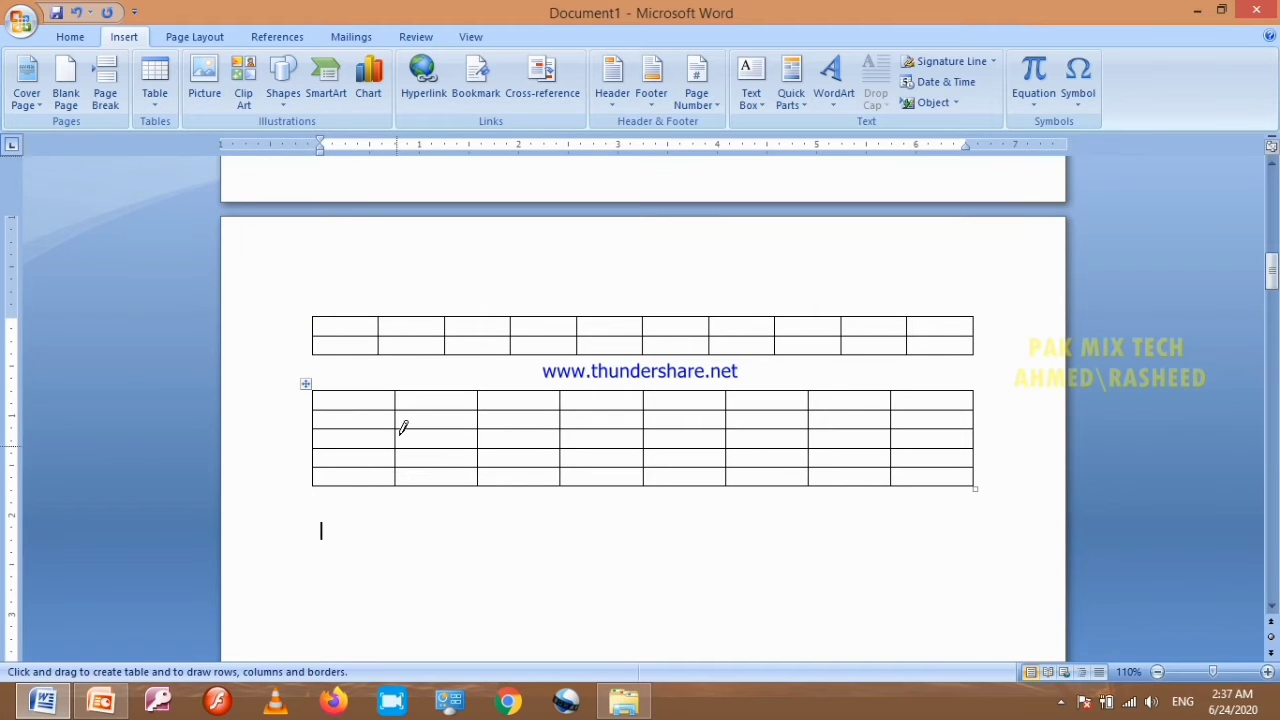
pyautogui.scroll(-3, 403, 428)
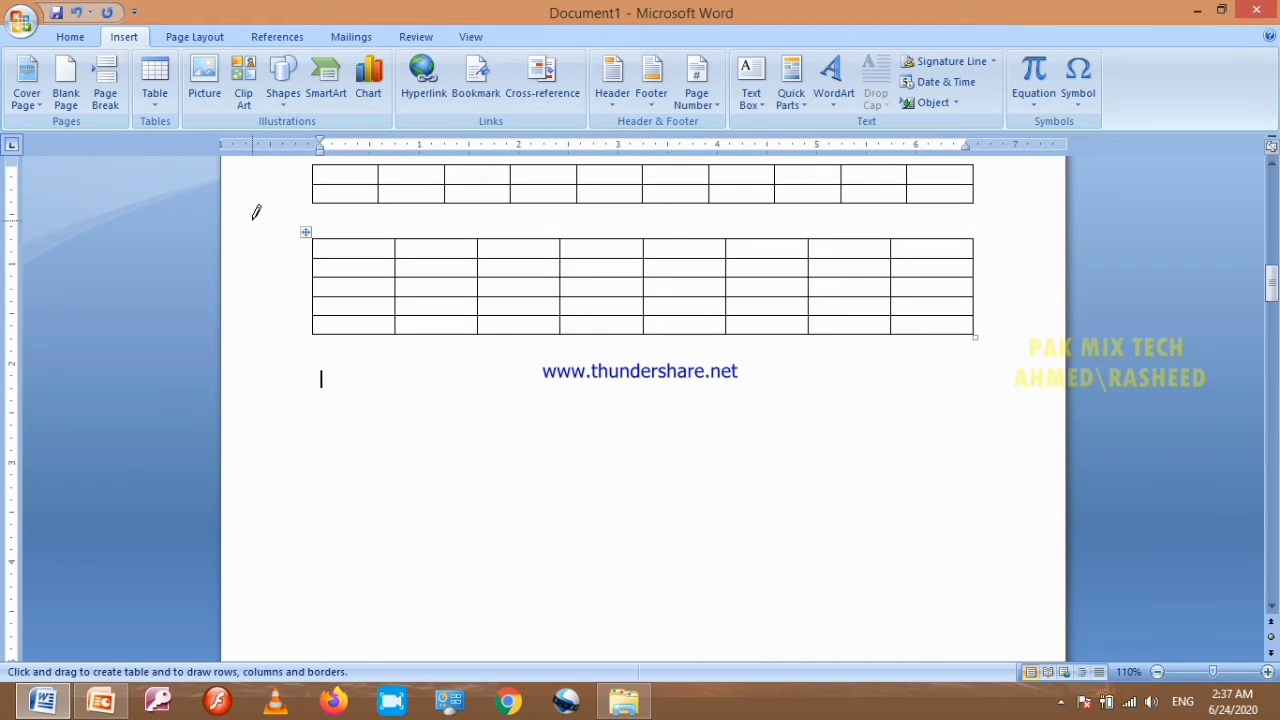
pyautogui.moveTo(322, 368)
pyautogui.mouseDown()
pyautogui.moveTo(871, 560)
pyautogui.moveTo(957, 546)
pyautogui.moveTo(990, 558)
pyautogui.mouseUp()
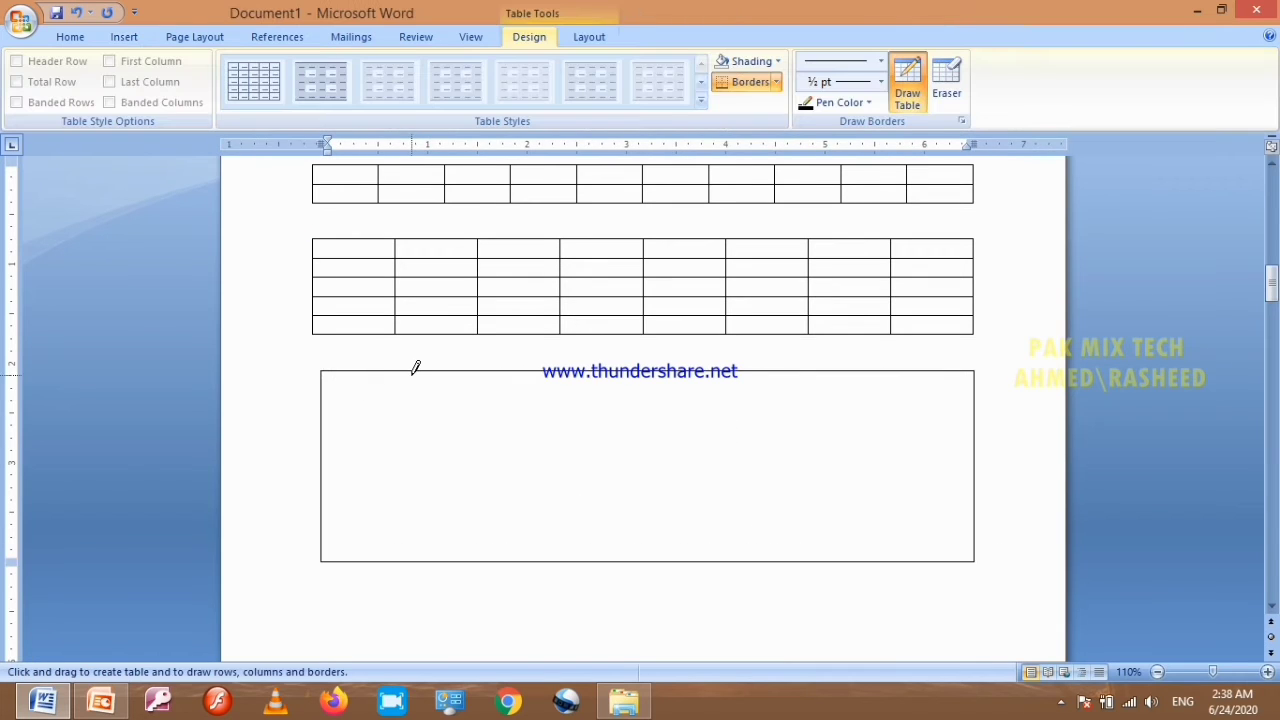
# Step: Divide the drawn table into five columns and two rows with four vertical lines and one horizontal line
pyautogui.moveTo(412, 372); pyautogui.dragTo(424, 490)
pyautogui.moveTo(517, 371); pyautogui.dragTo(528, 545)
pyautogui.moveTo(612, 372); pyautogui.dragTo(626, 545)
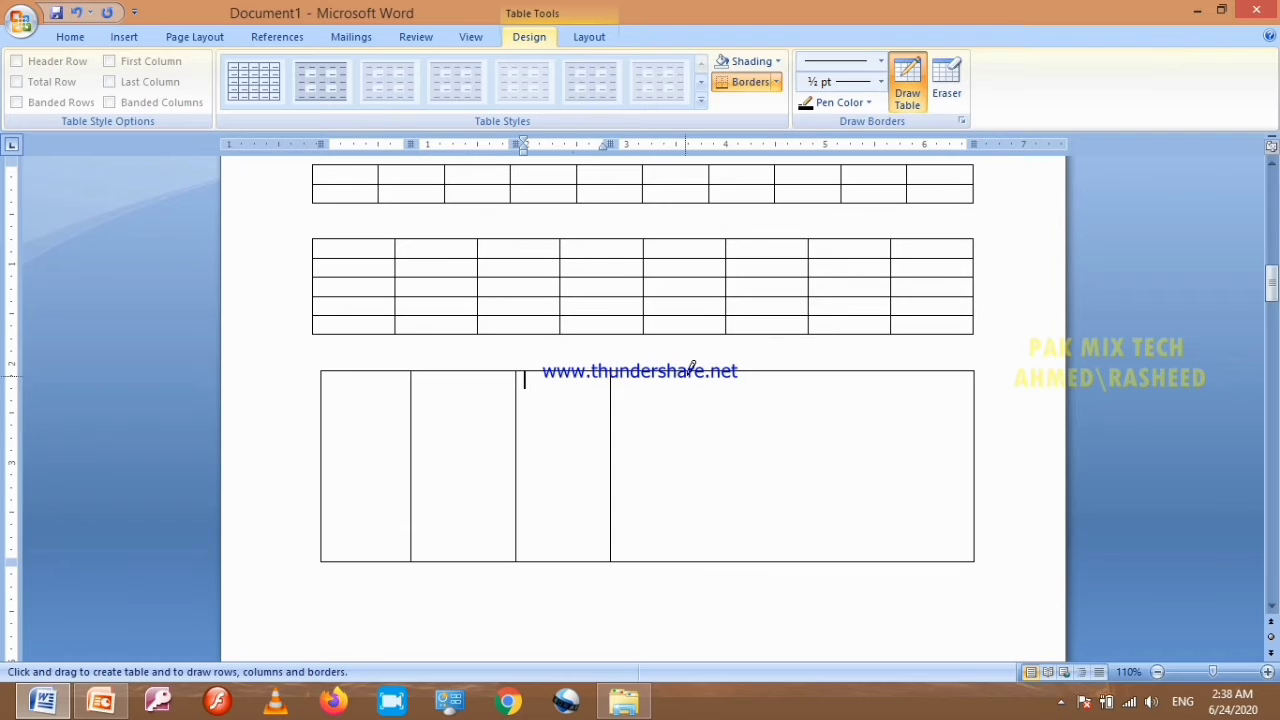
pyautogui.moveTo(692, 368); pyautogui.dragTo(695, 468)
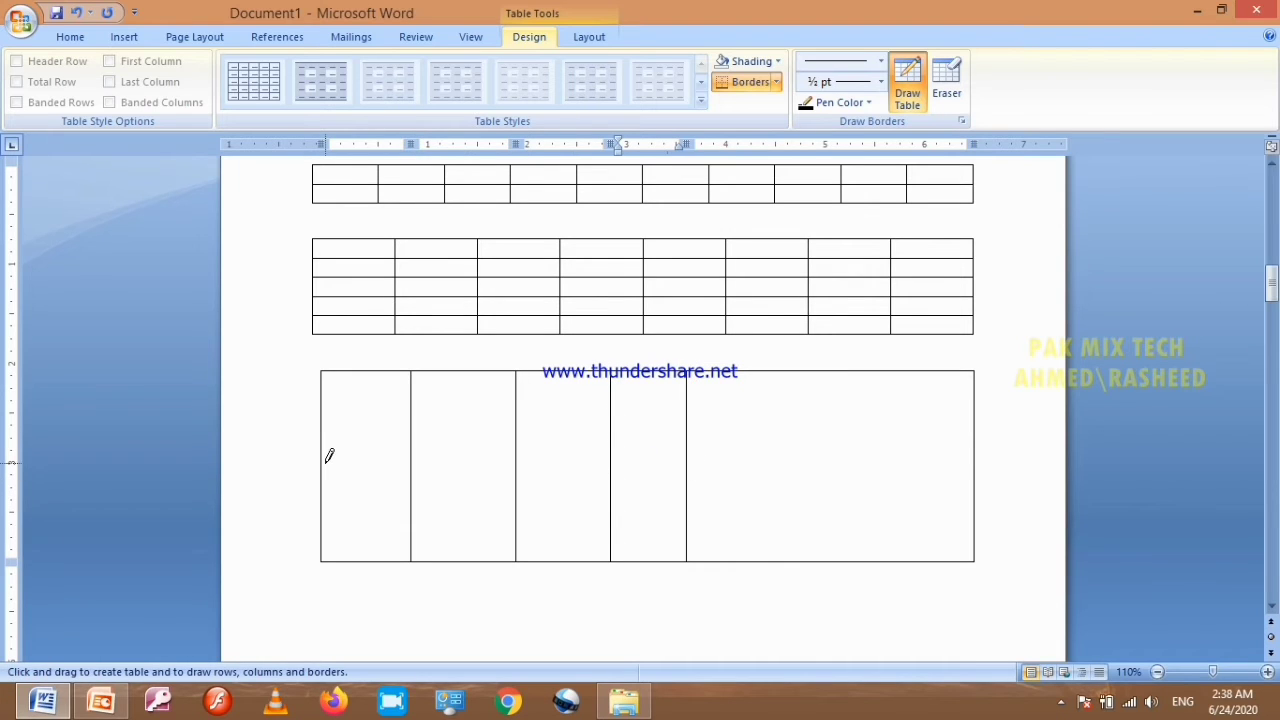
pyautogui.moveTo(322, 465); pyautogui.dragTo(783, 487)
pyautogui.moveTo(326, 450); pyautogui.dragTo(737, 455)
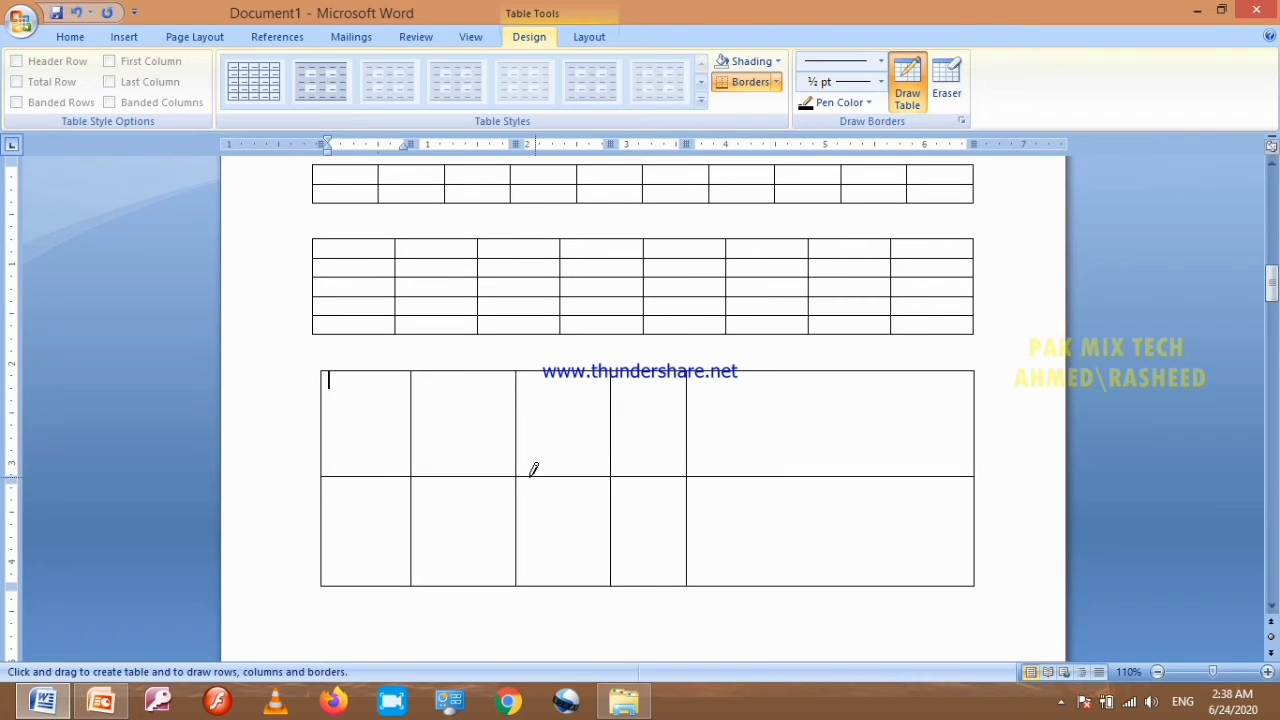
# Step: Preview red shading on the drawn table's first cell and look at the border options without applying anything
pyautogui.click(763, 63)
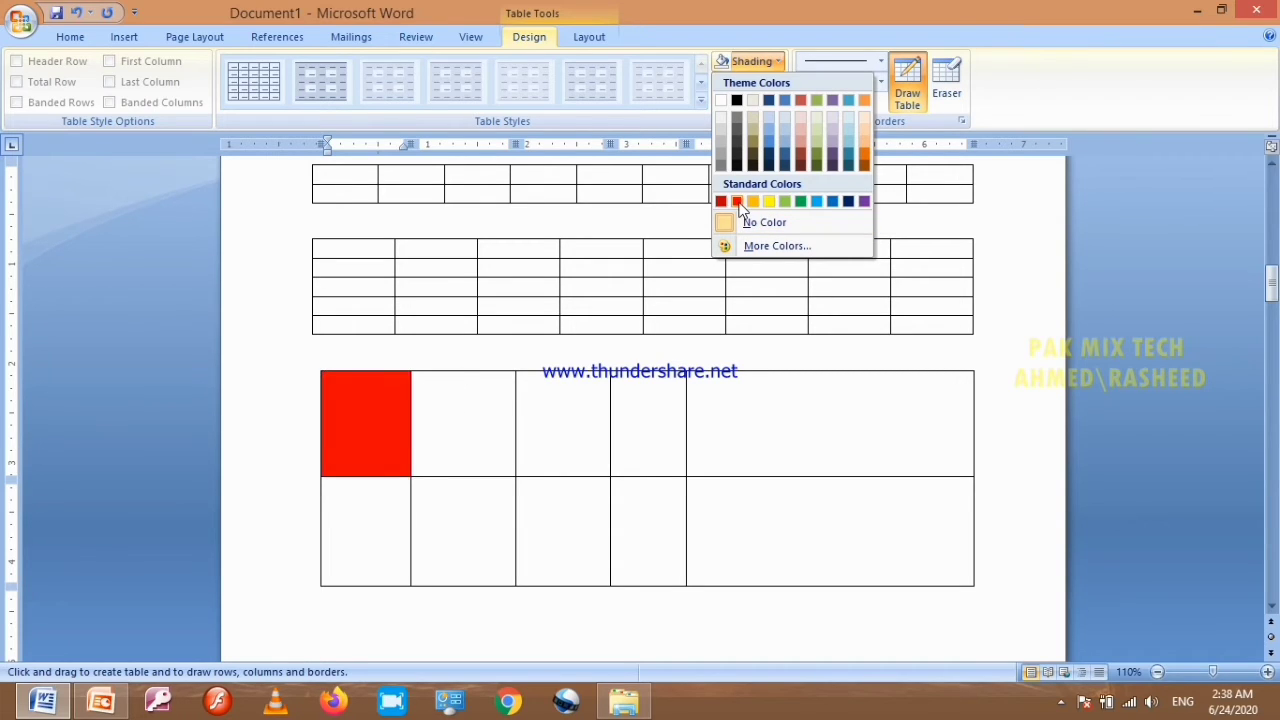
pyautogui.click(768, 421)
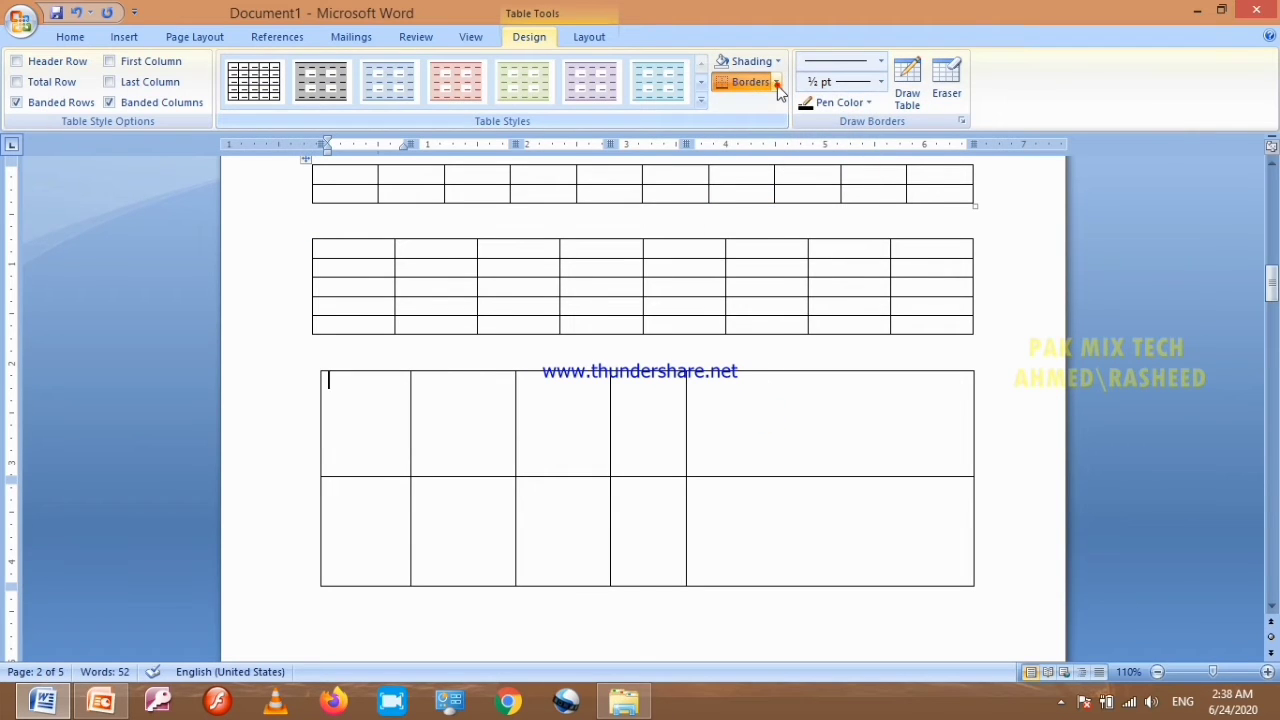
pyautogui.click(777, 85)
pyautogui.click(590, 436)
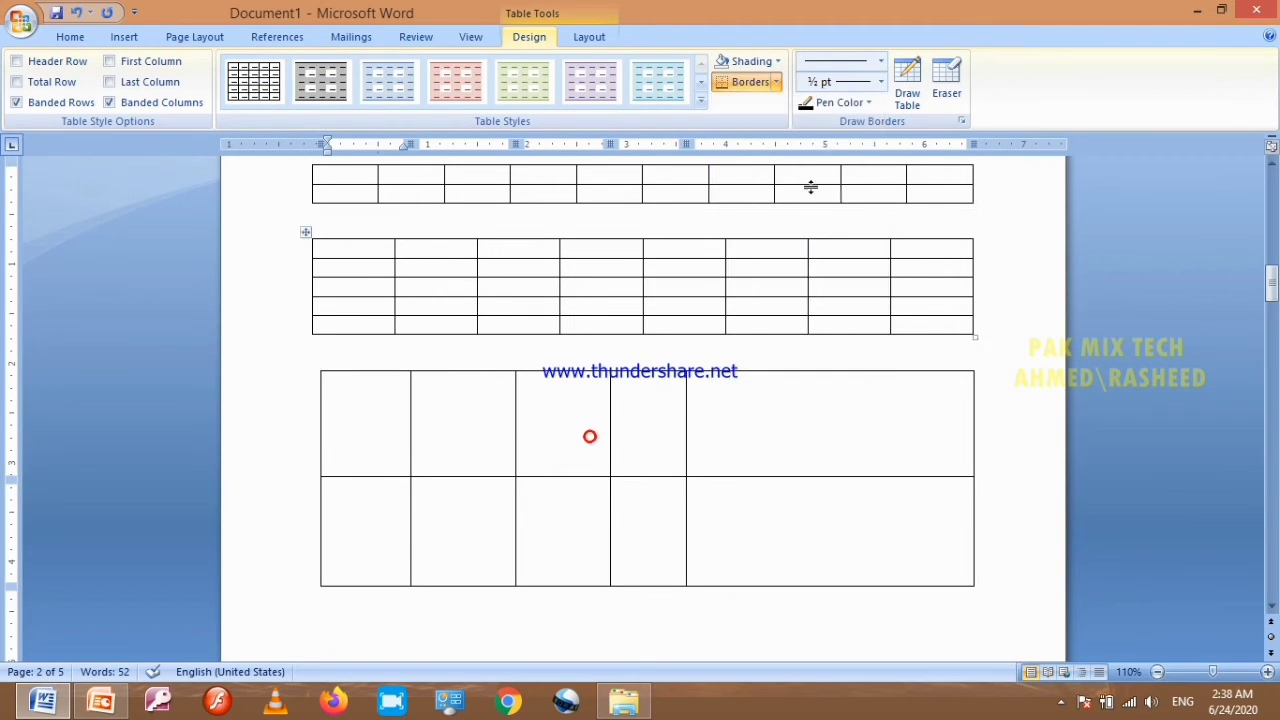
# Step: Erase the line between the drawn table's third and fourth columns and the row line inside the merged column
pyautogui.click(946, 85)
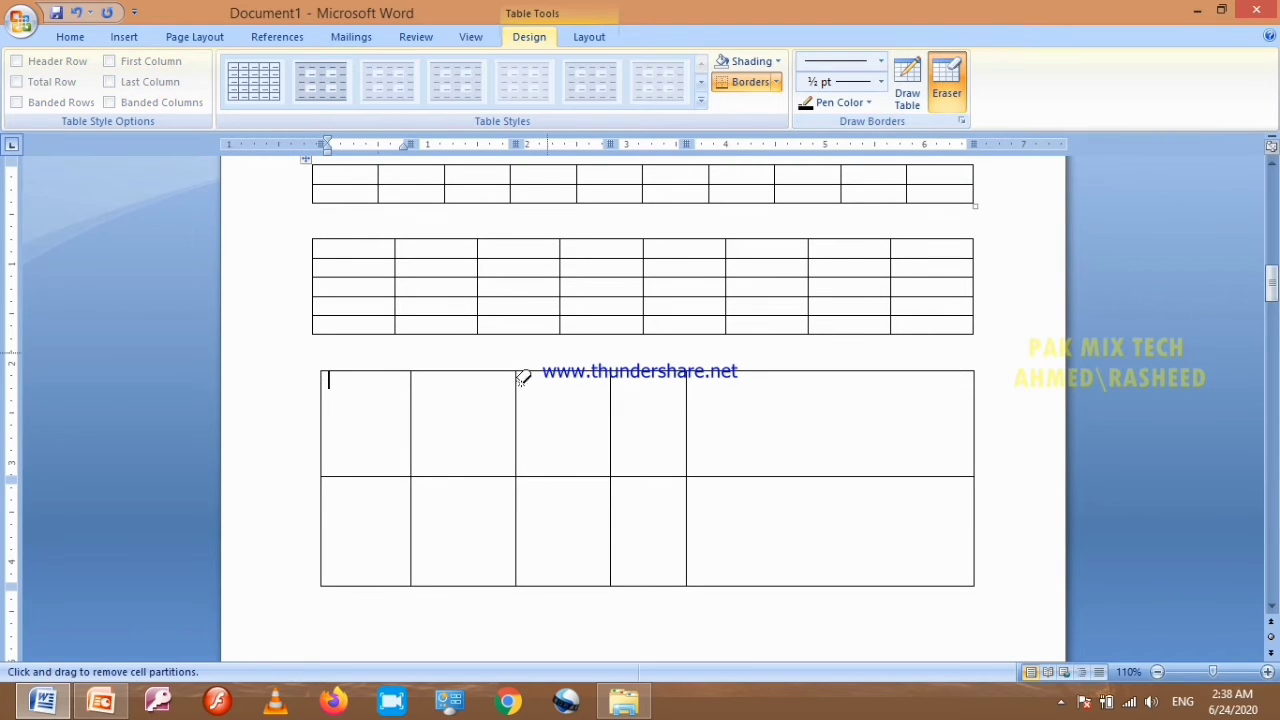
pyautogui.moveTo(571, 445); pyautogui.dragTo(645, 492)
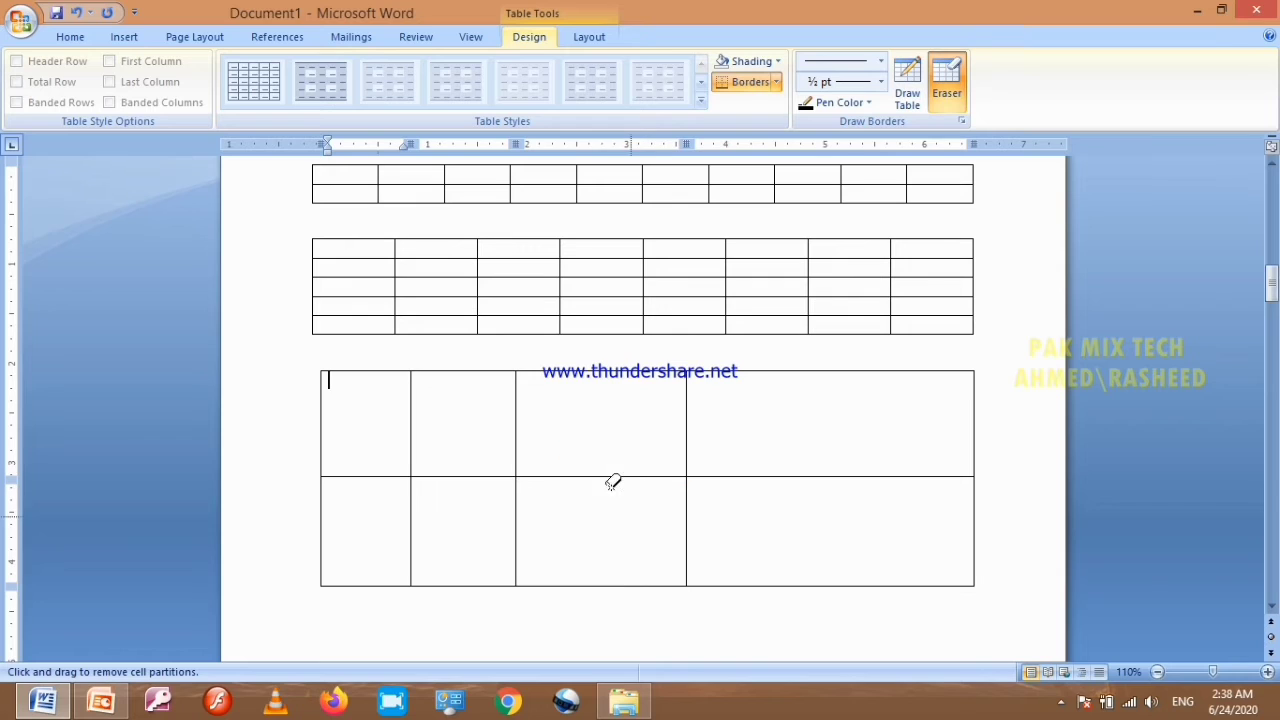
pyautogui.moveTo(582, 467); pyautogui.dragTo(586, 479)
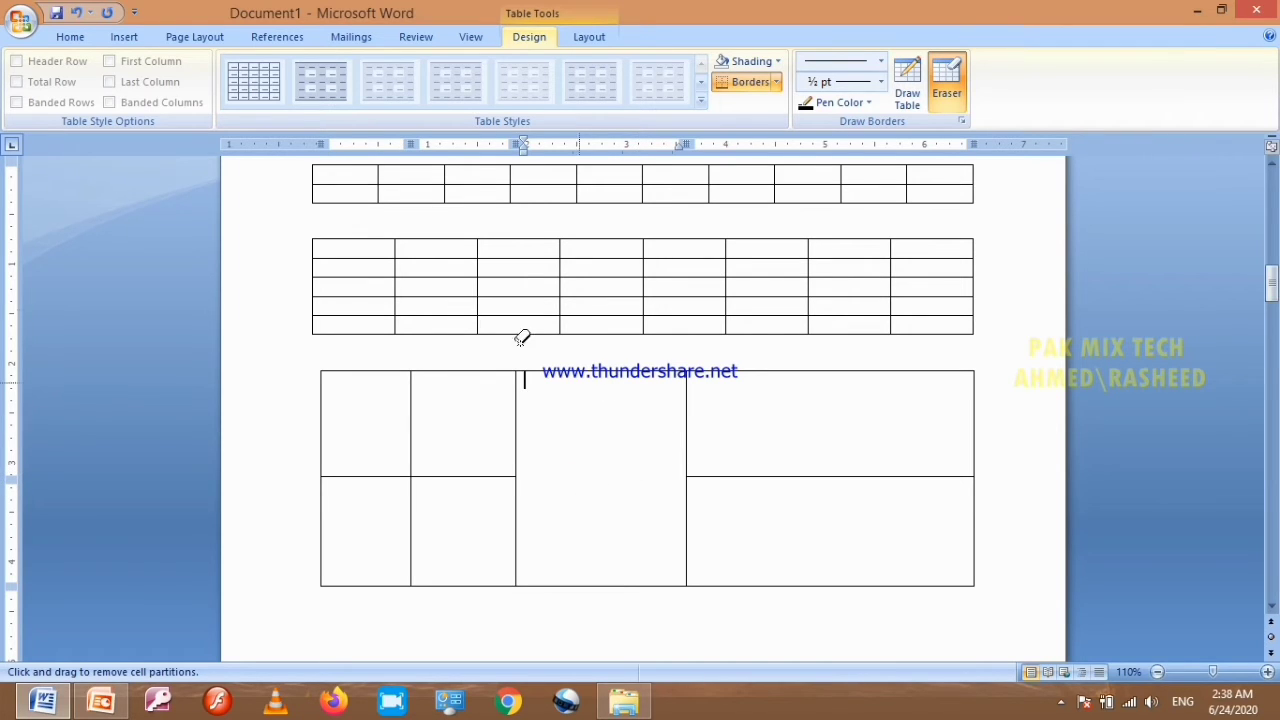
# Step: Leave the Eraser and insert an Excel spreadsheet on the empty line below the drawn table
pyautogui.scroll(-4, 277, 406)
pyautogui.press('Escape')
pyautogui.click(358, 437)
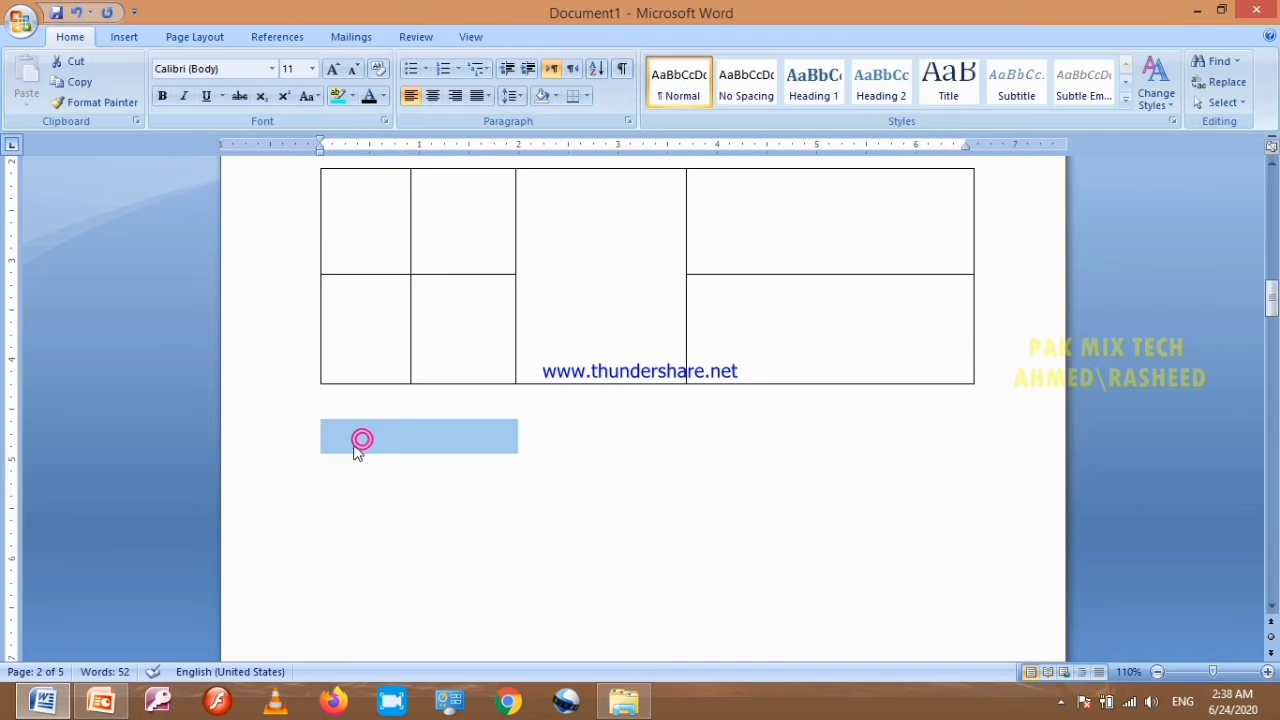
pyautogui.click(135, 38)
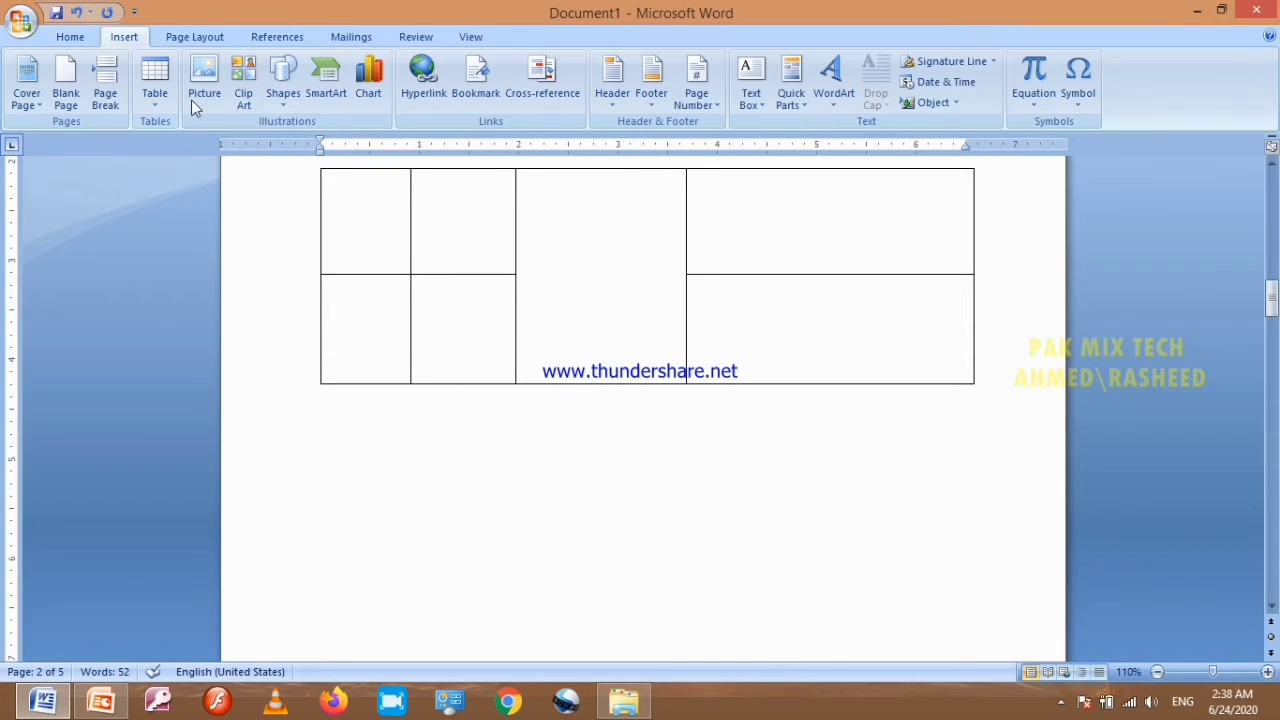
pyautogui.click(163, 88)
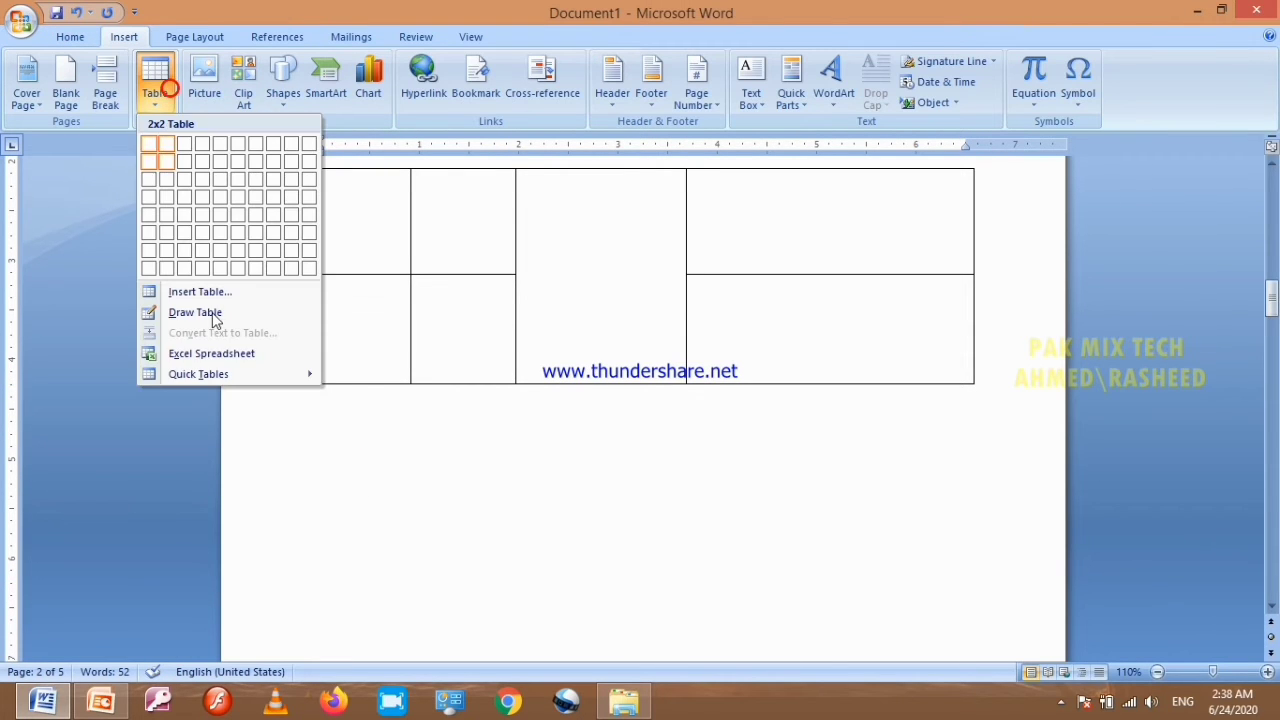
pyautogui.click(253, 355)
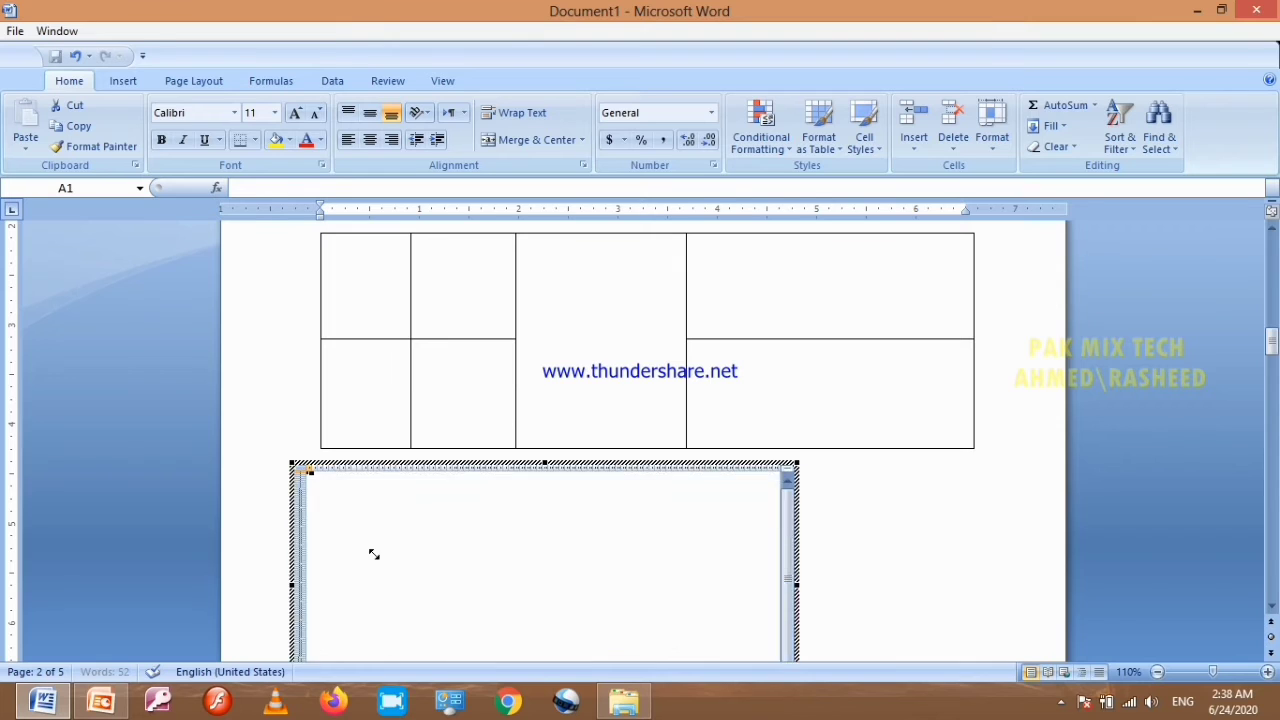
# Step: Look through the embedded spreadsheet's rows and select cell D6
pyautogui.scroll(-3, 520, 472)
pyautogui.scroll(3, 549, 471)
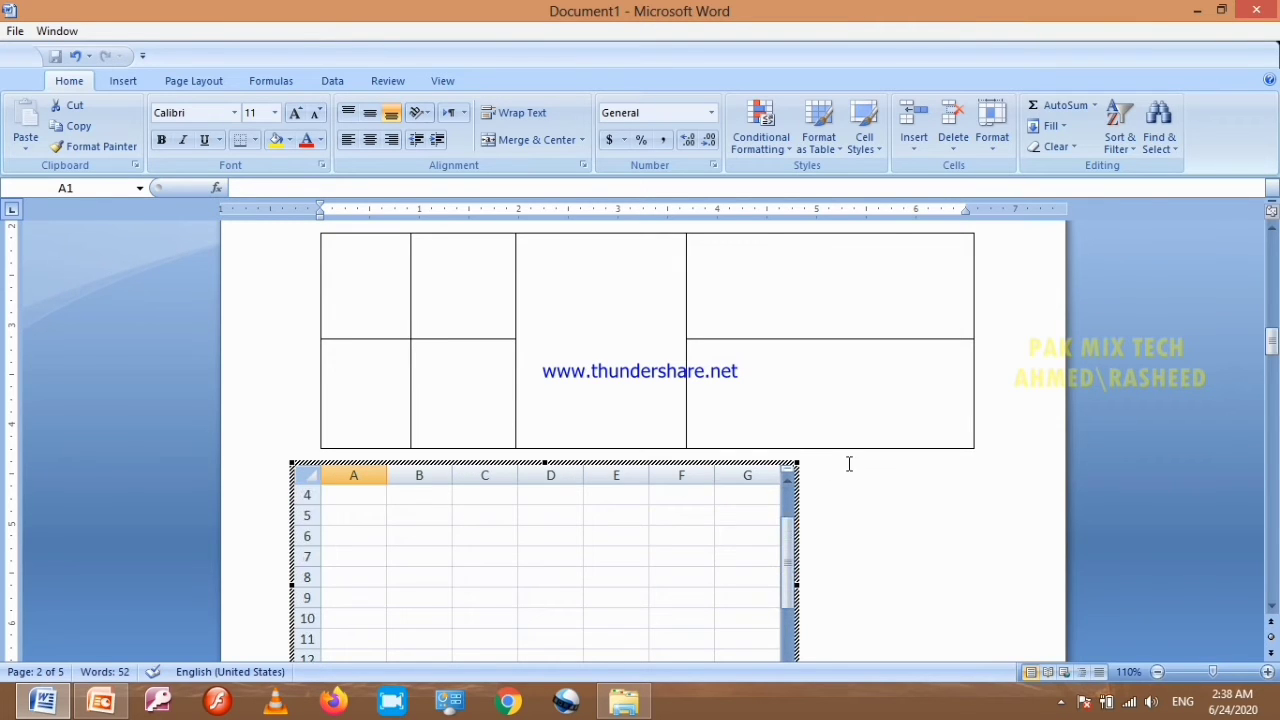
pyautogui.moveTo(1274, 358)
pyautogui.mouseDown()
pyautogui.moveTo(1272, 392)
pyautogui.moveTo(1270, 370)
pyautogui.mouseUp()
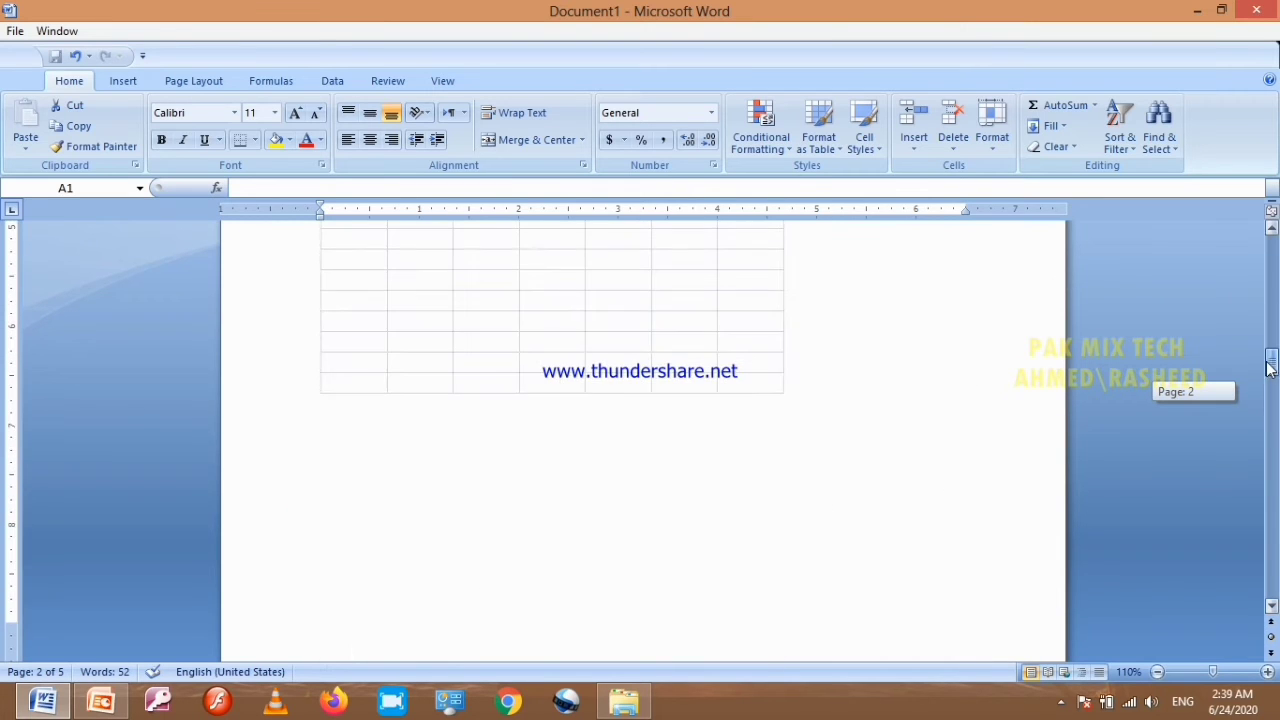
pyautogui.doubleClick(795, 282)
pyautogui.click(575, 297)
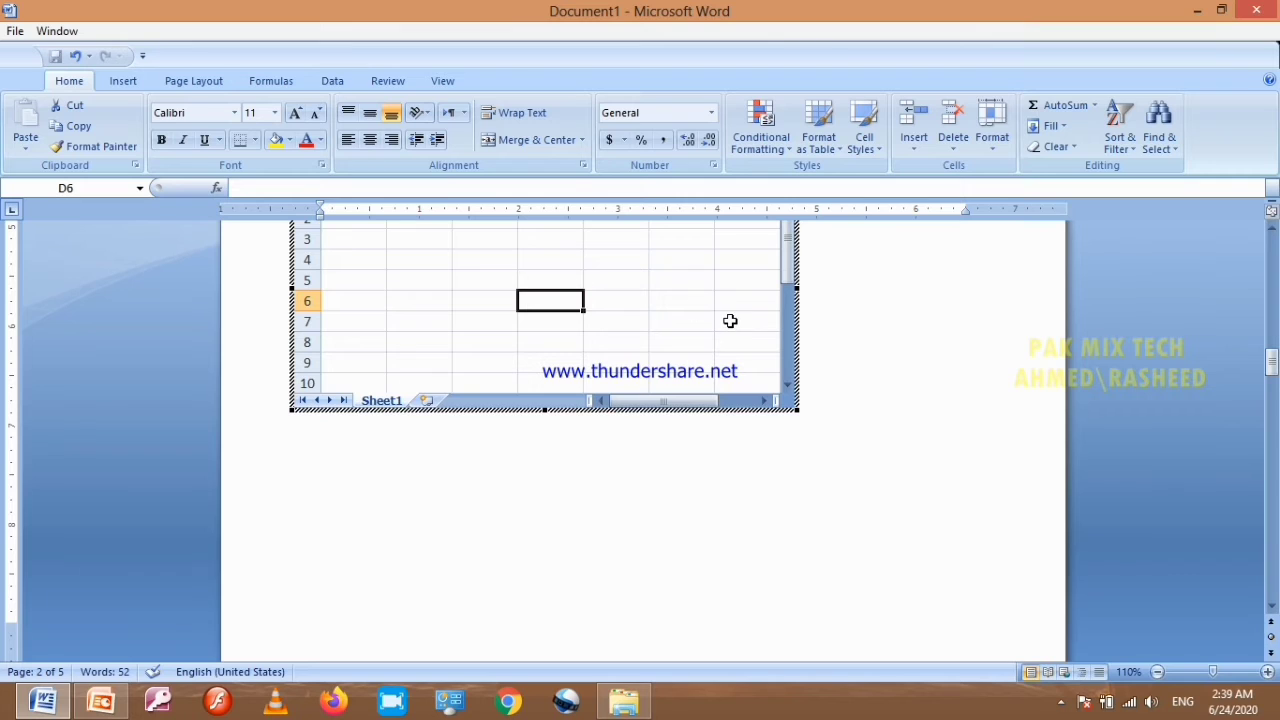
# Step: Leave the embedded spreadsheet by placing the cursor on a blank page, and dismiss the printer notice
pyautogui.moveTo(1262, 374); pyautogui.dragTo(1262, 351)
pyautogui.scroll(-4, 715, 437)
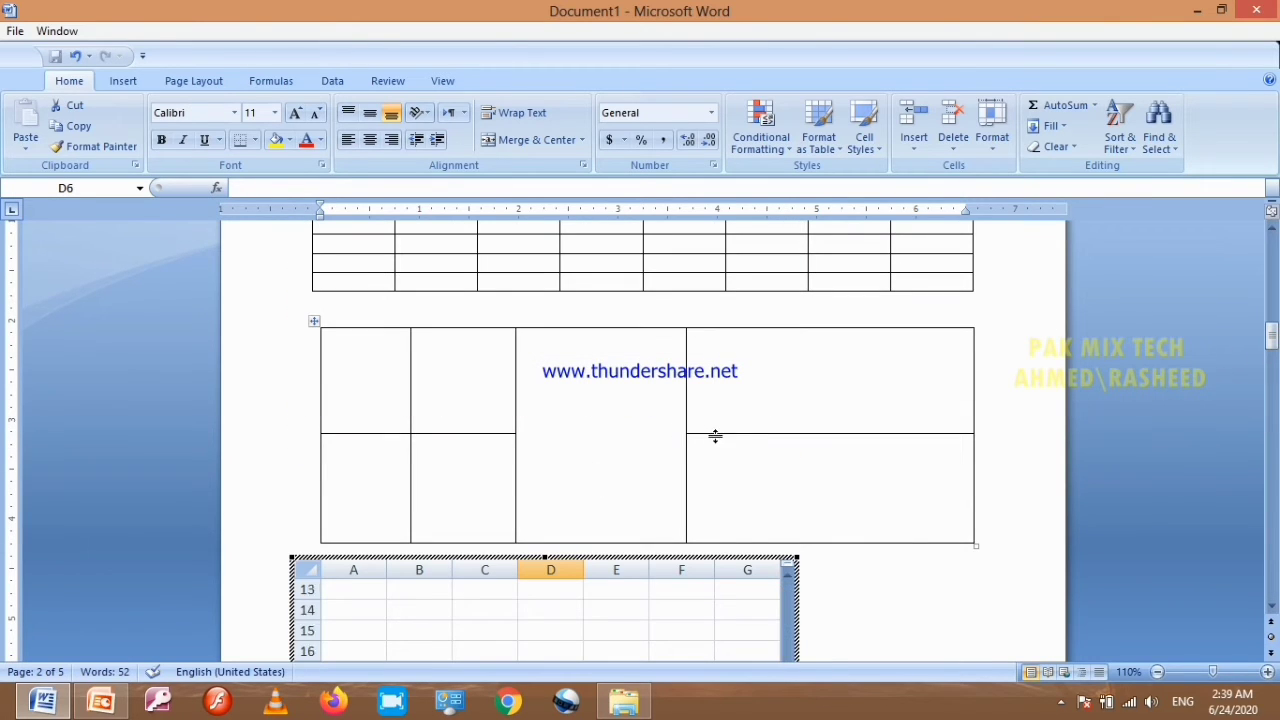
pyautogui.click(1268, 343)
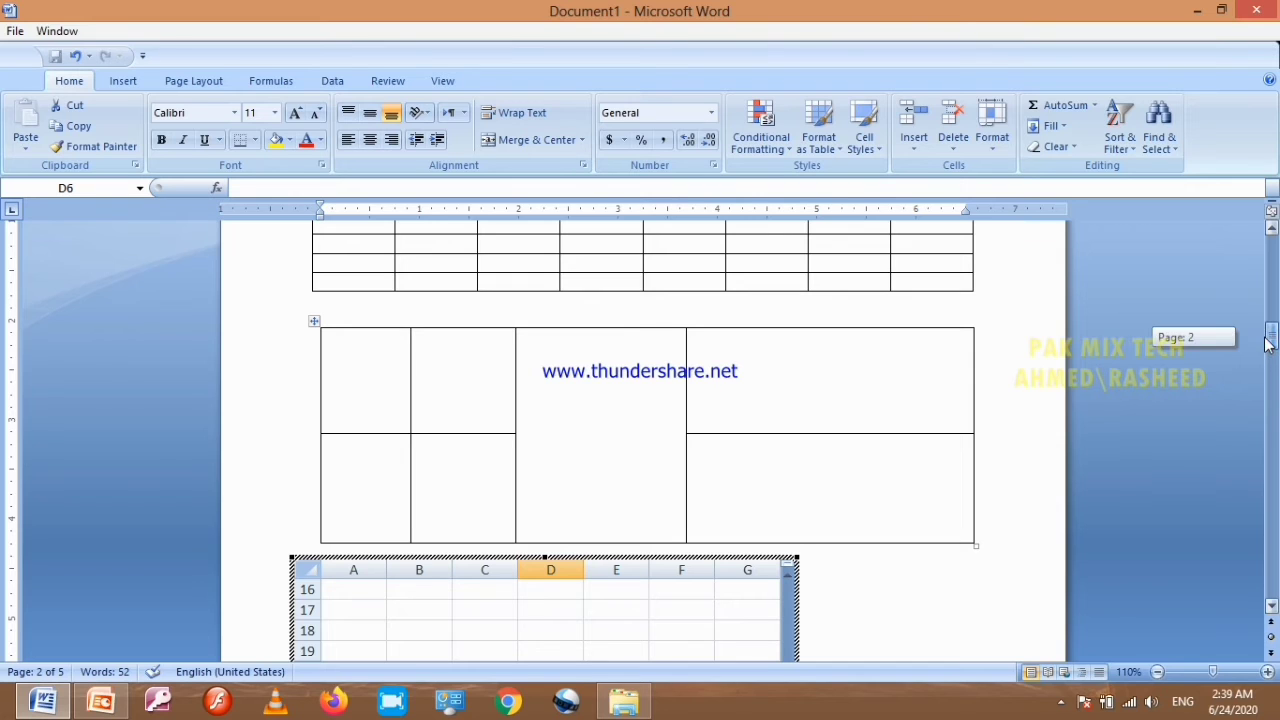
pyautogui.moveTo(1268, 343); pyautogui.dragTo(1268, 495)
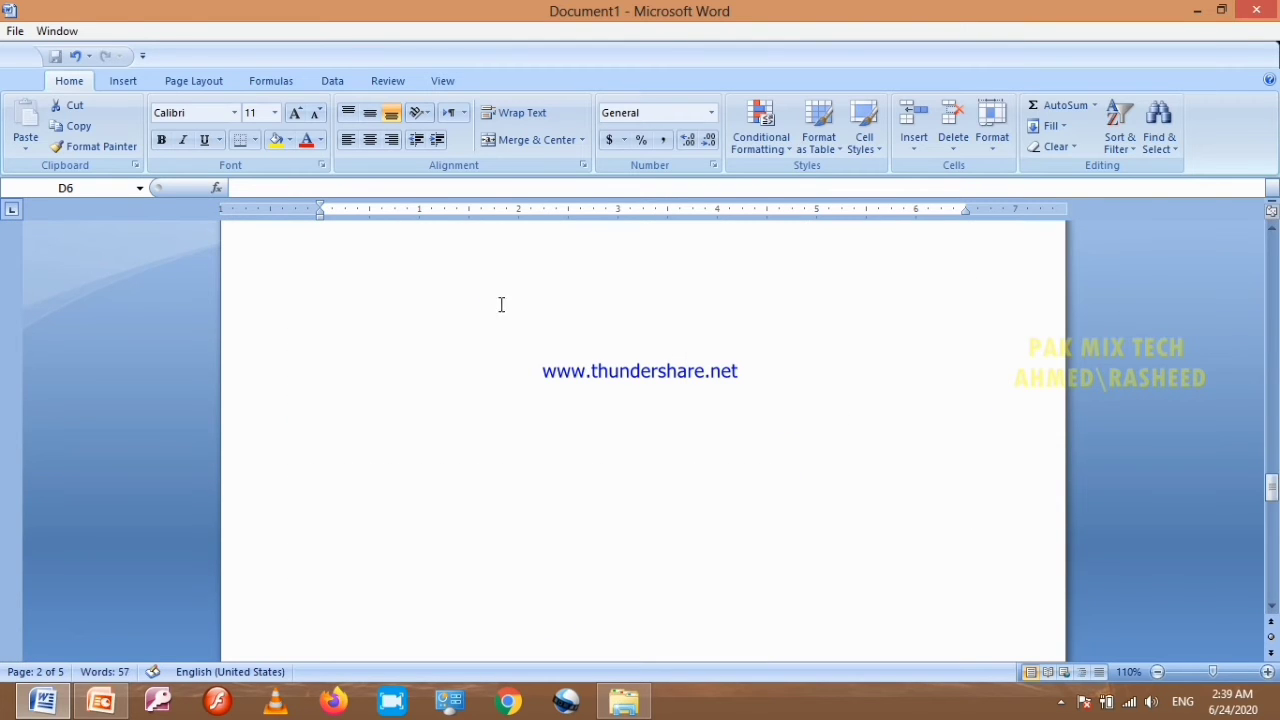
pyautogui.click(484, 295)
pyautogui.click(643, 430)
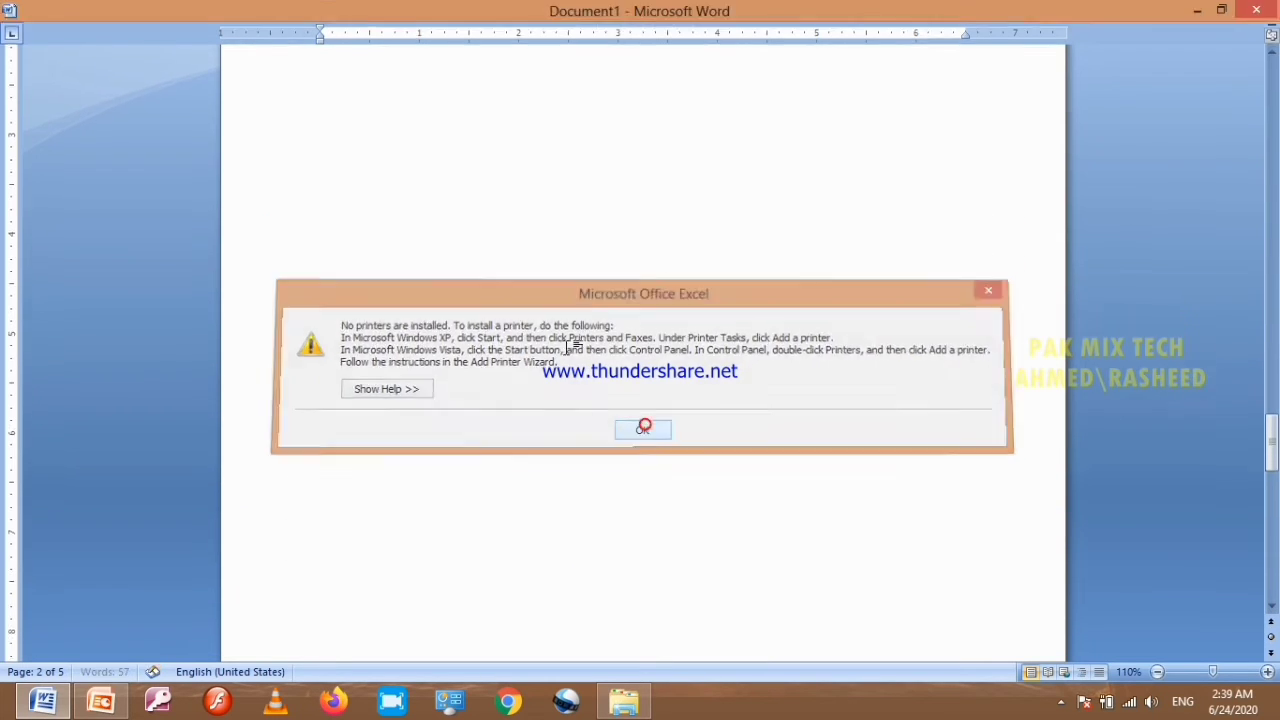
# Step: Create a new blank document and insert the built-in Tabular List quick table
pyautogui.hotkey('ctrl', 'n')
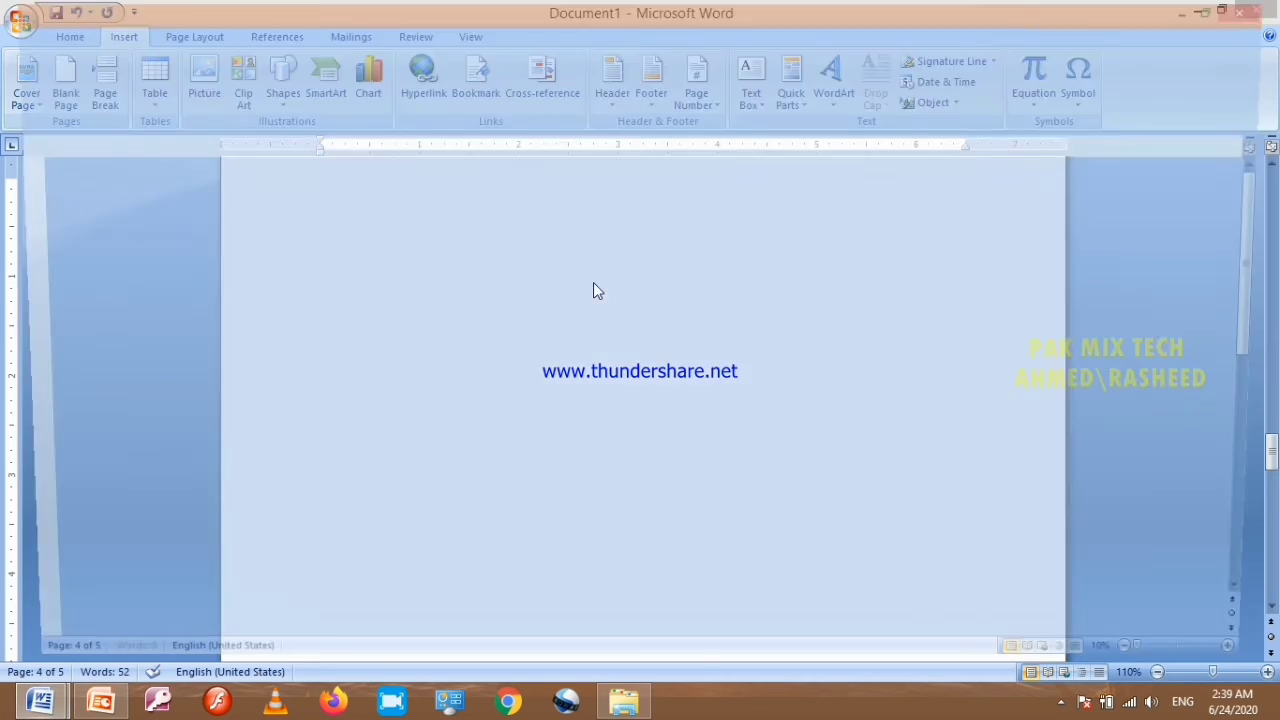
pyautogui.click(126, 37)
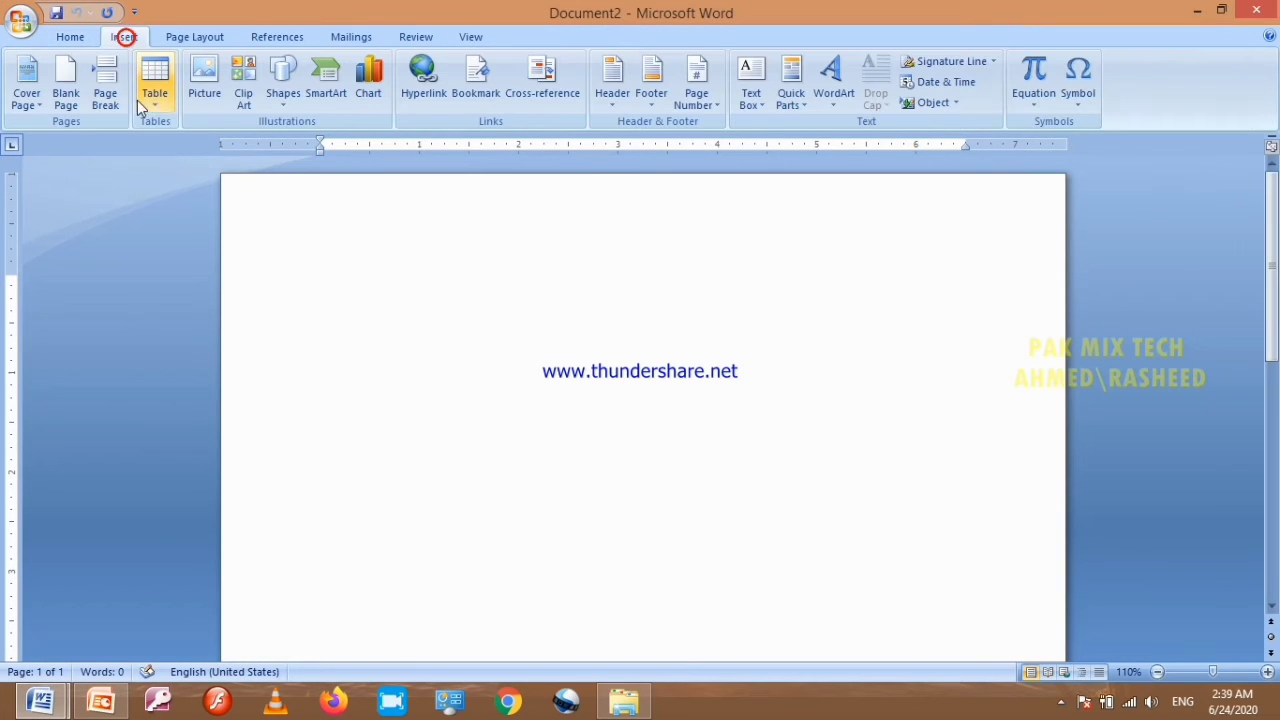
pyautogui.click(148, 98)
pyautogui.moveTo(191, 375)
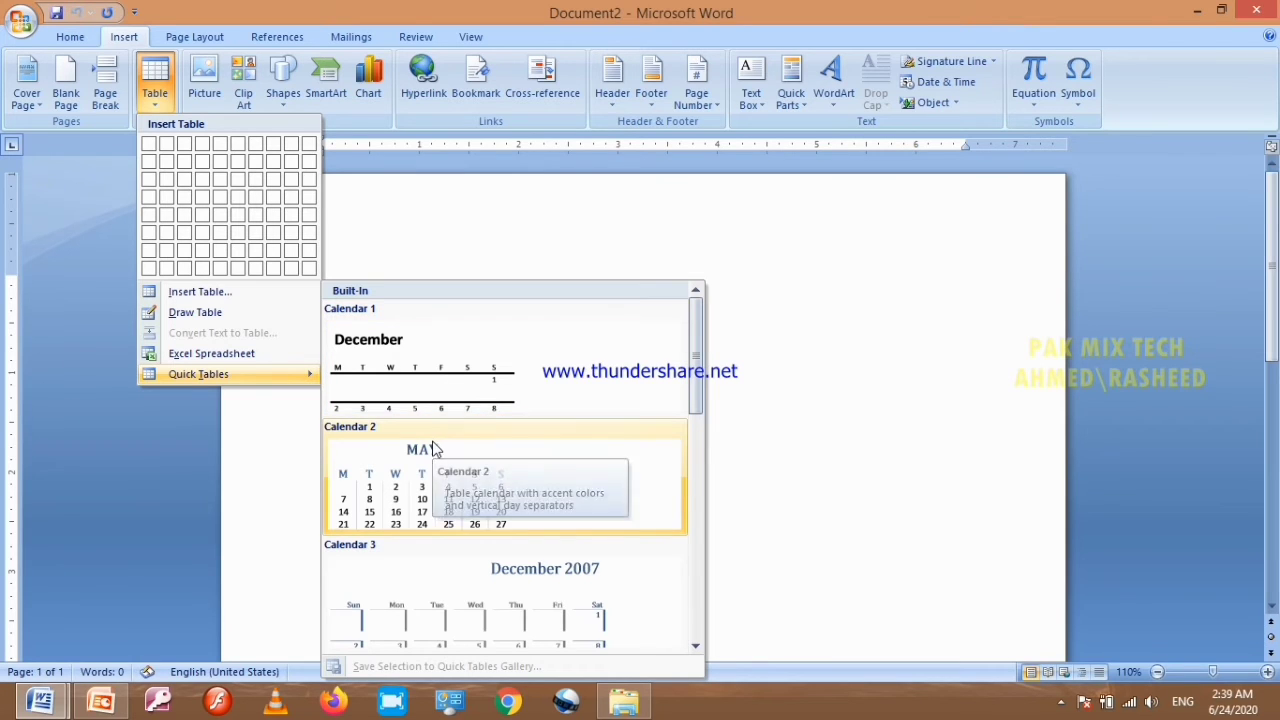
pyautogui.moveTo(698, 377); pyautogui.dragTo(690, 523)
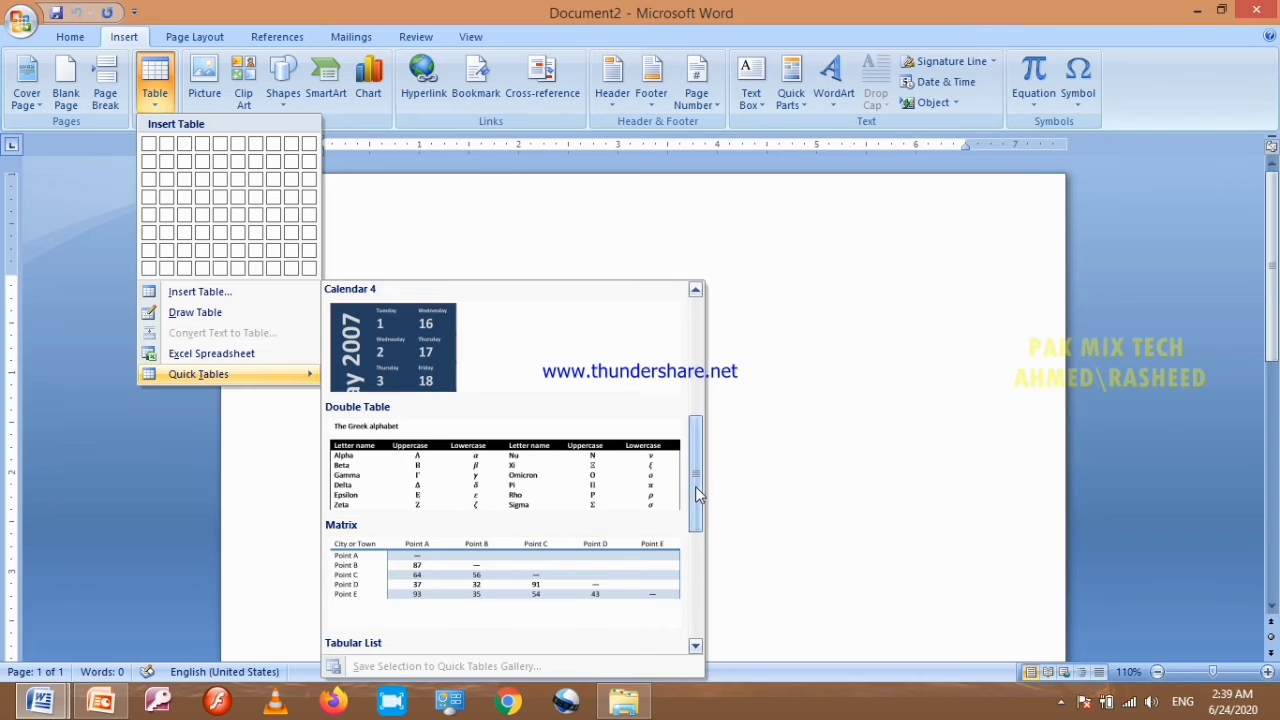
pyautogui.moveTo(695, 486); pyautogui.dragTo(700, 552)
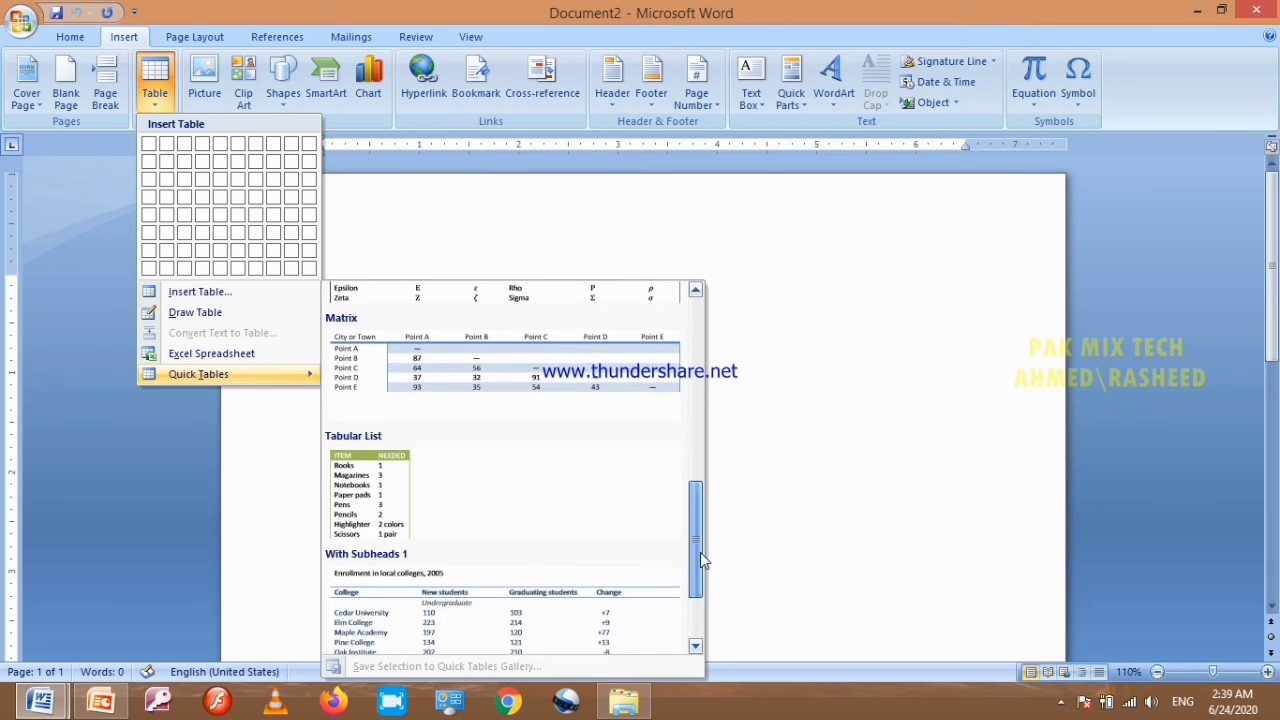
pyautogui.click(388, 486)
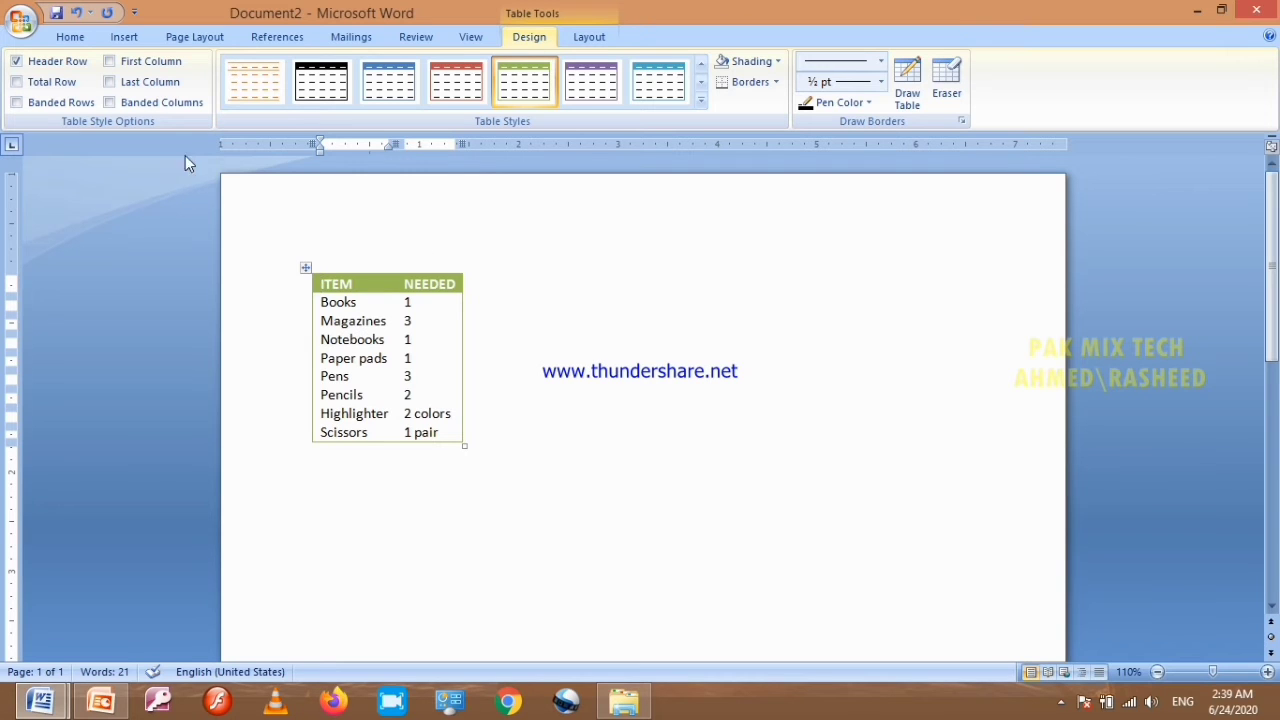
pyautogui.click(124, 37)
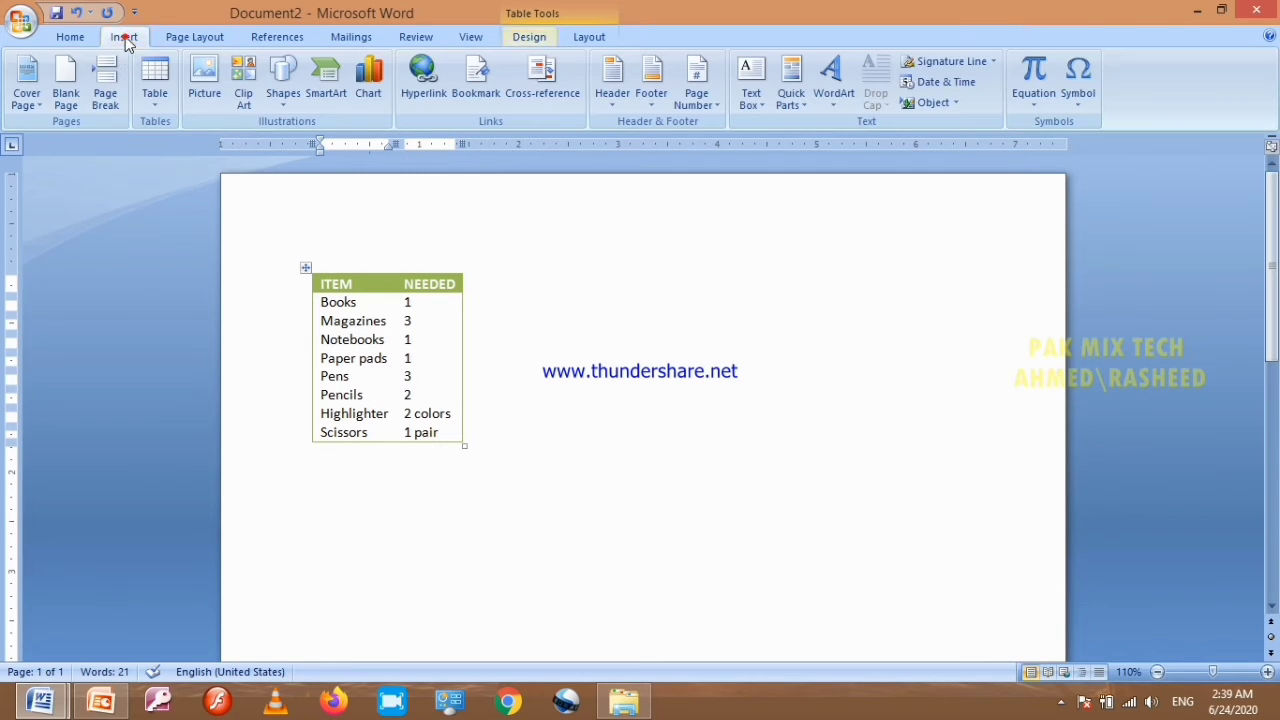
pyautogui.click(155, 100)
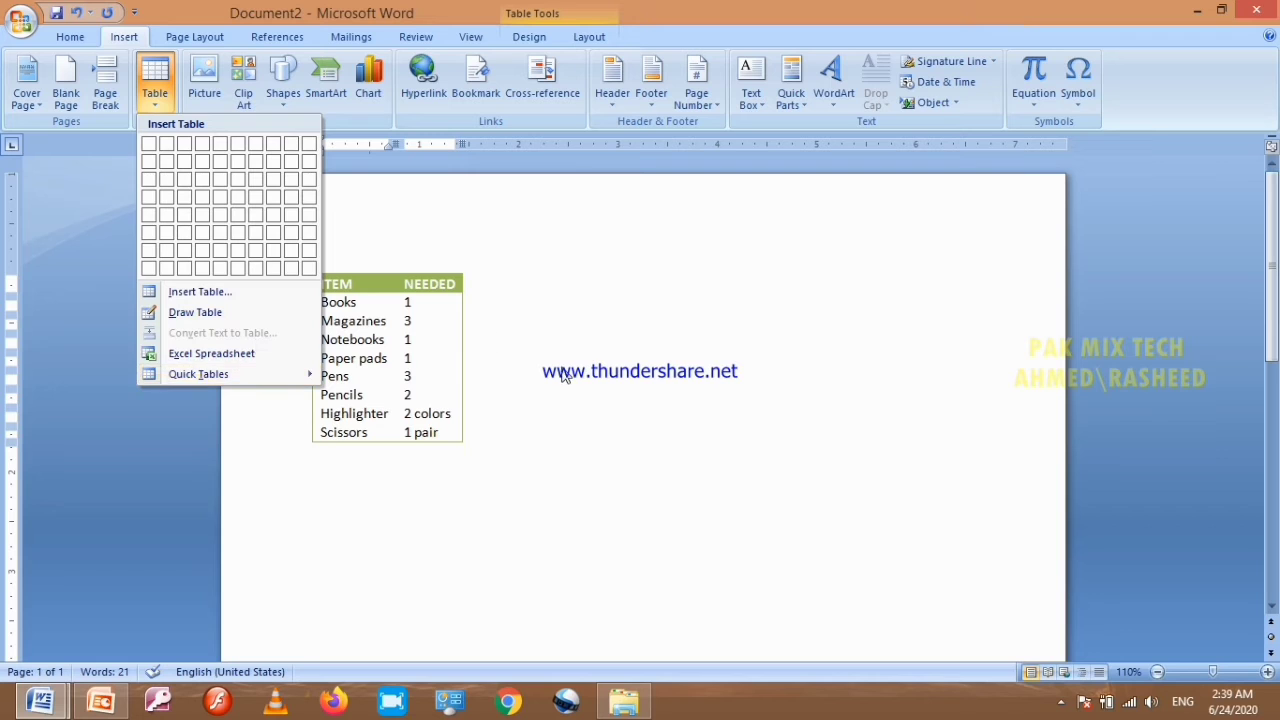
pyautogui.click(563, 375)
# Step: Cut the whole quick table from the page
pyautogui.click(307, 268)
pyautogui.rightClick(308, 269)
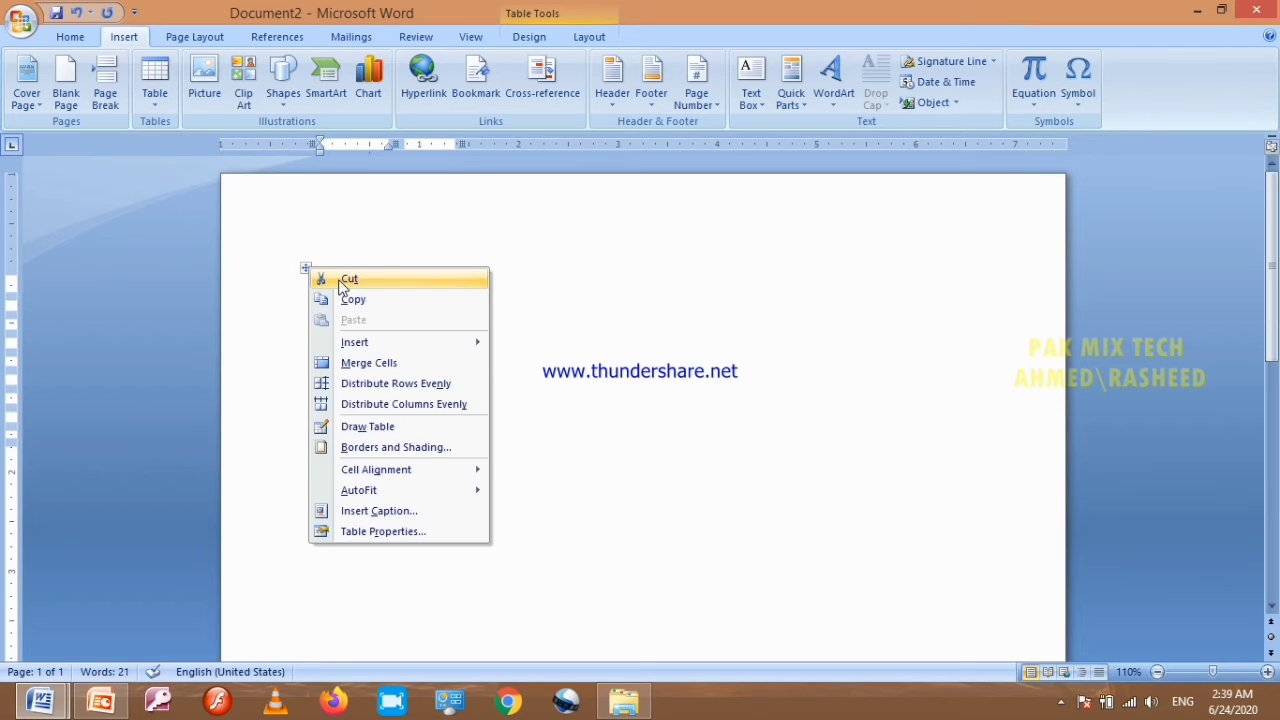
pyautogui.click(345, 281)
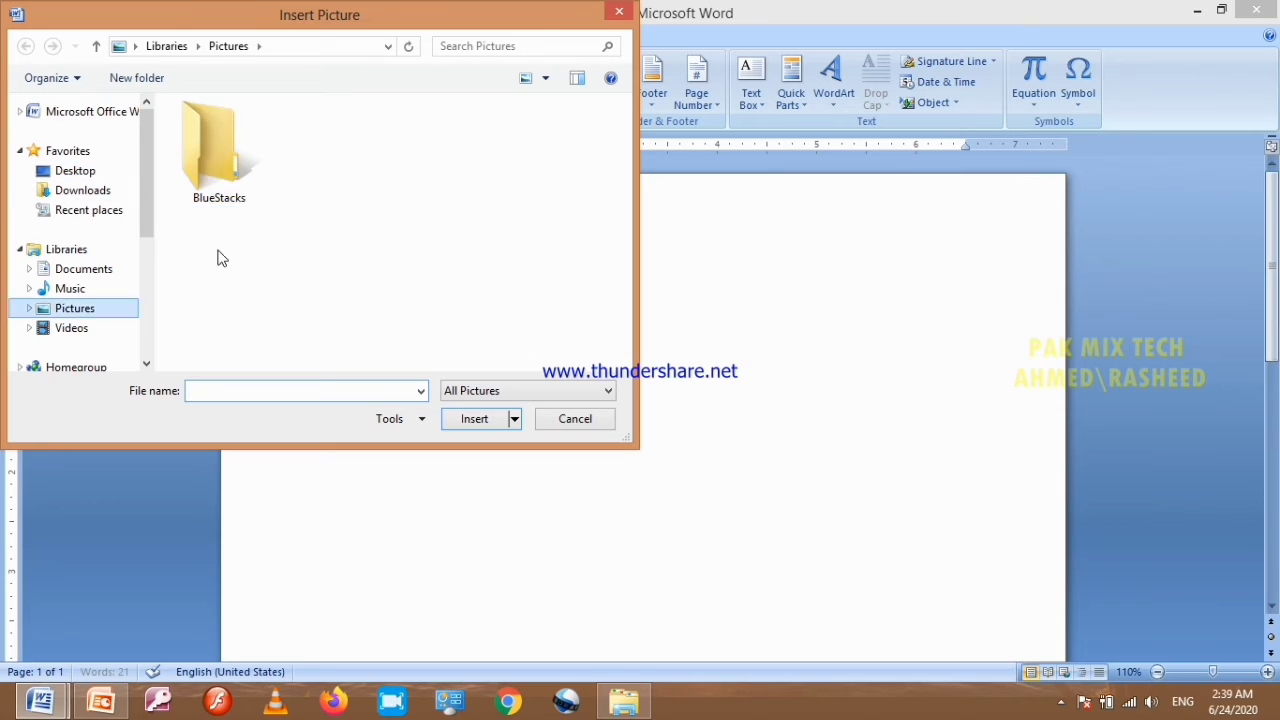
# Step: Insert the JPEG picture da4e8aee8cb41b8bda58c8dd48f65c62 from the Desktop into the document
pyautogui.doubleClick(212, 160)
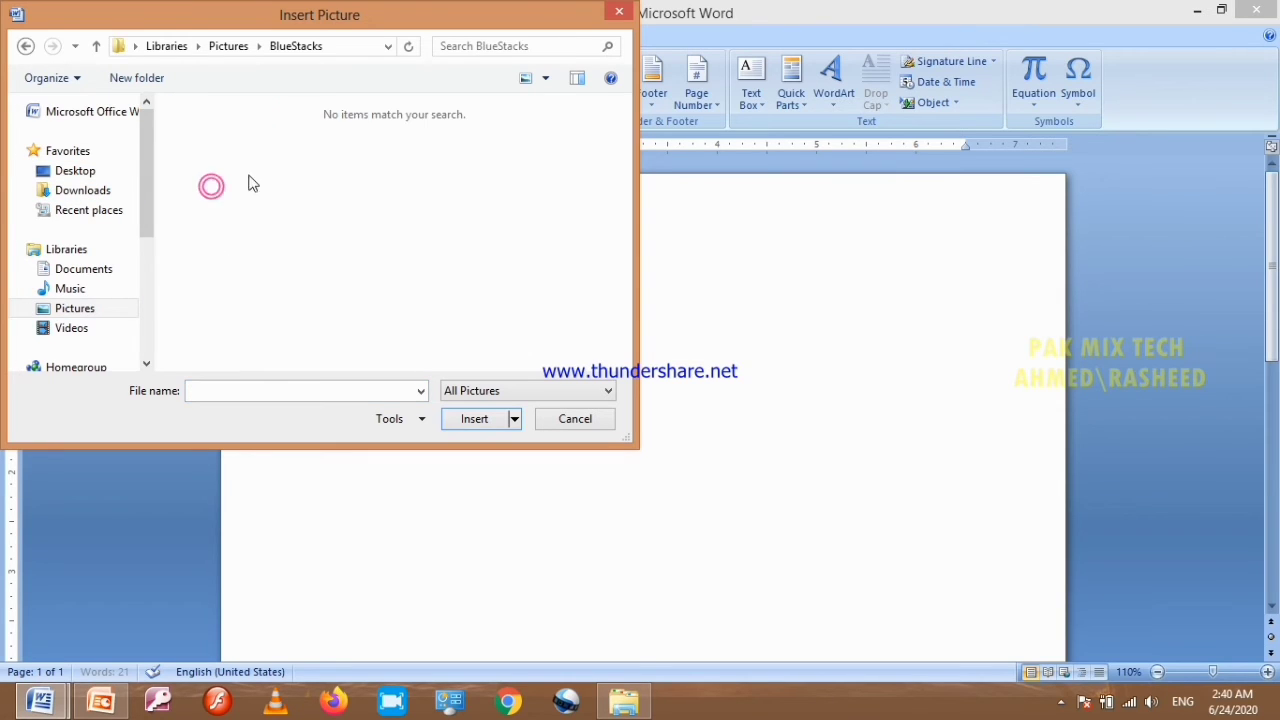
pyautogui.click(75, 171)
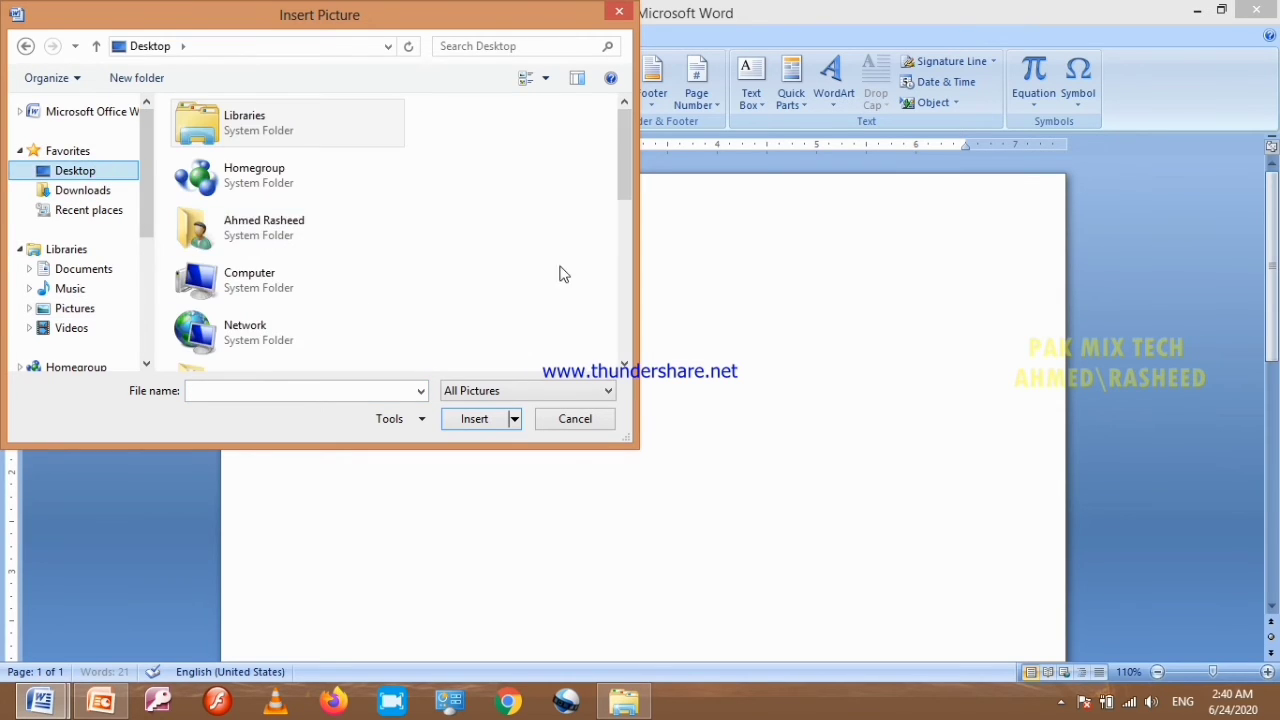
pyautogui.moveTo(630, 176); pyautogui.dragTo(627, 271)
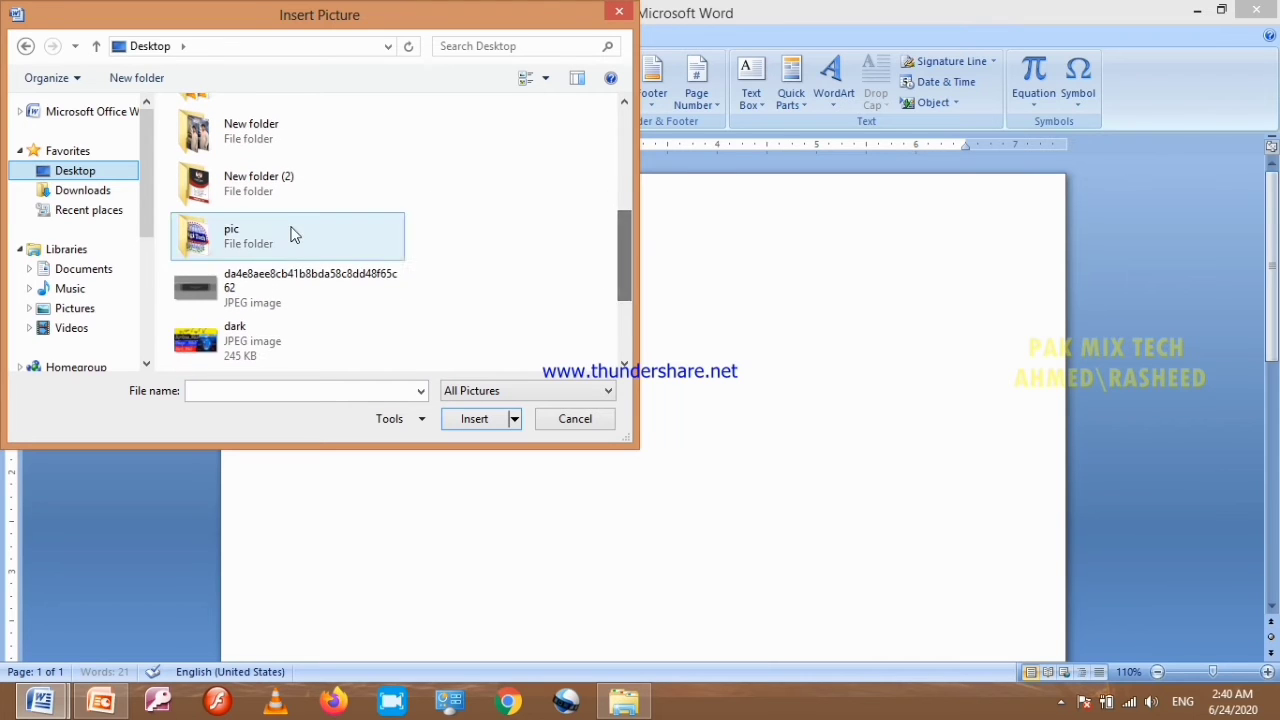
pyautogui.click(289, 278)
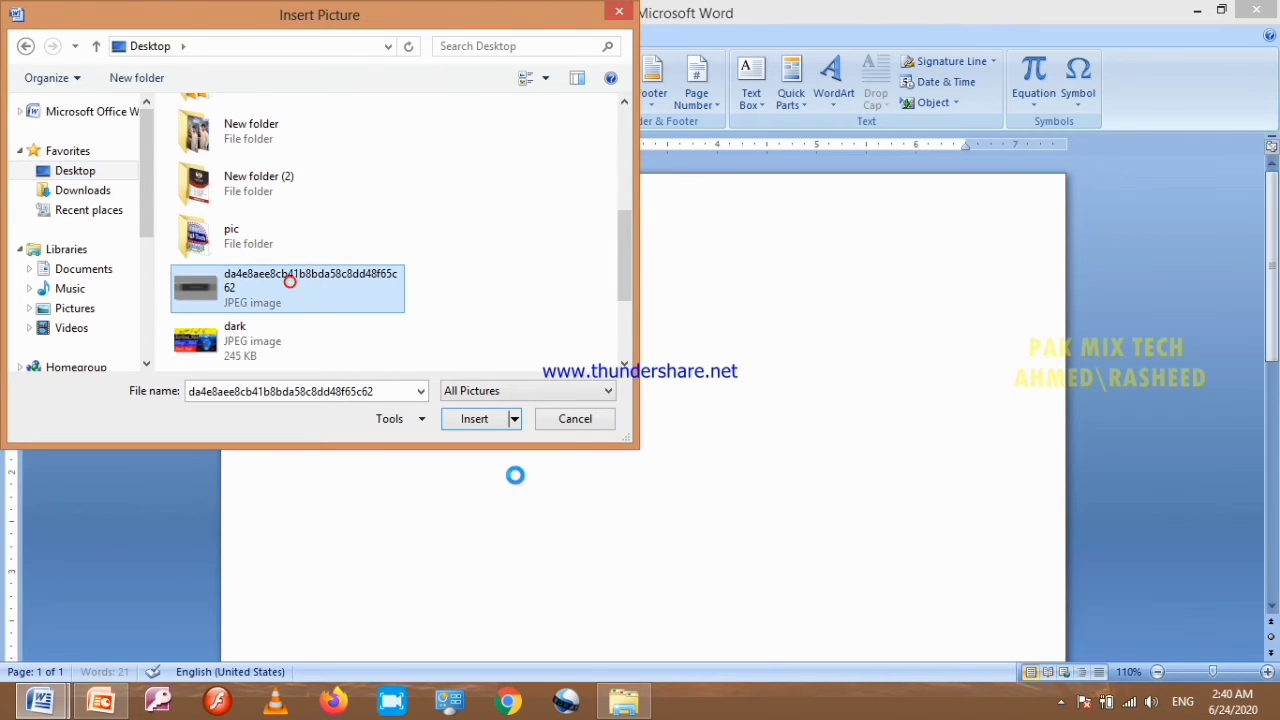
pyautogui.click(481, 421)
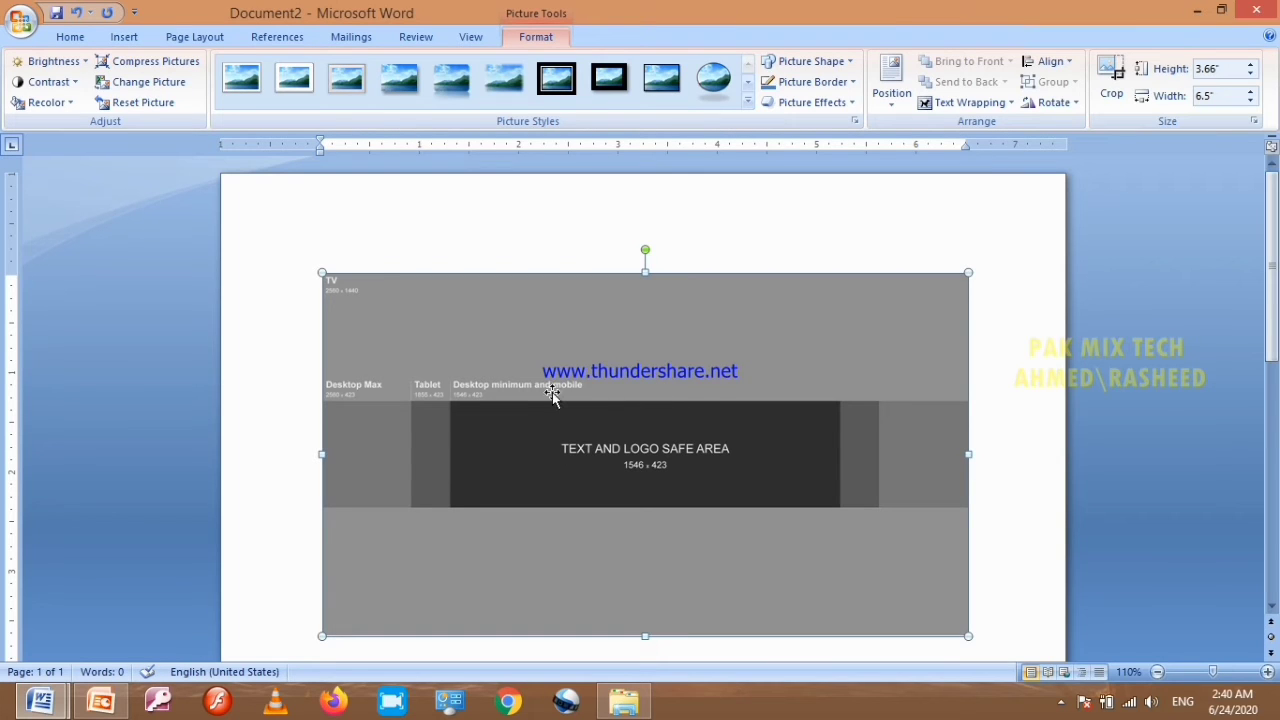
# Step: Cut the inserted picture from the page
pyautogui.rightClick(530, 346)
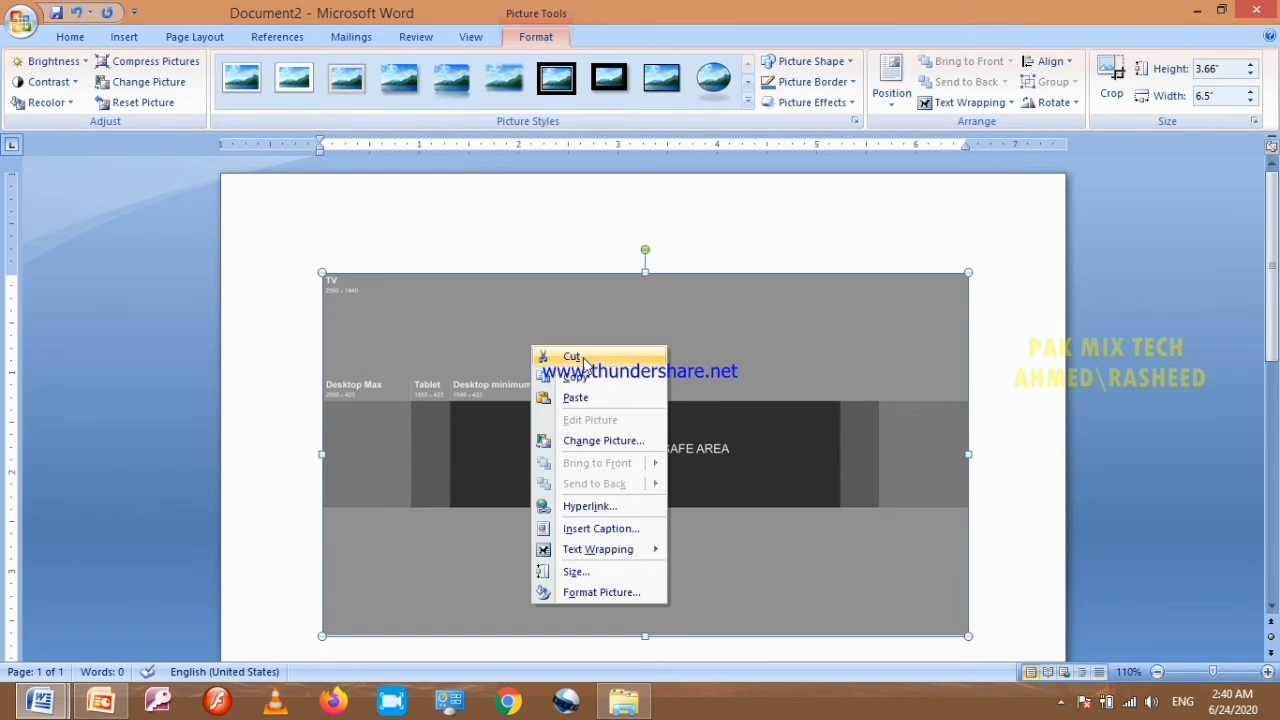
pyautogui.click(583, 359)
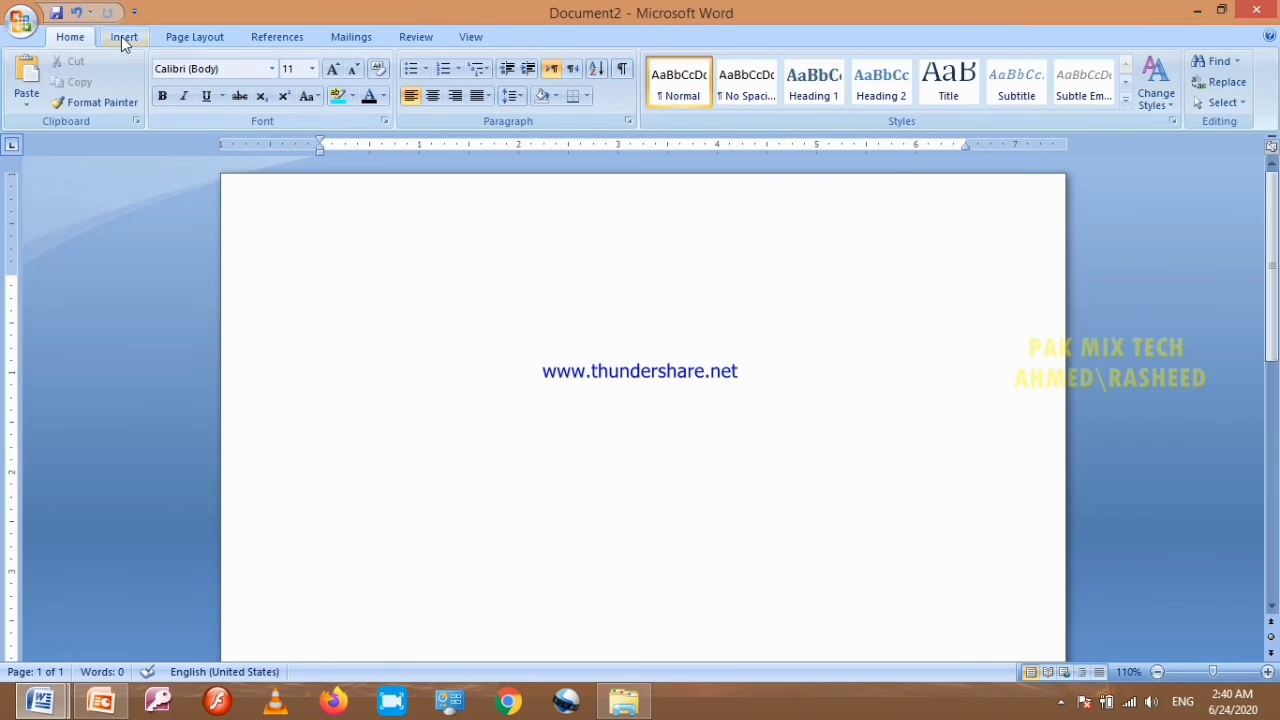
# Step: Search the clip art for "google", including the additional images and photos from Microsoft Office Online
pyautogui.click(123, 37)
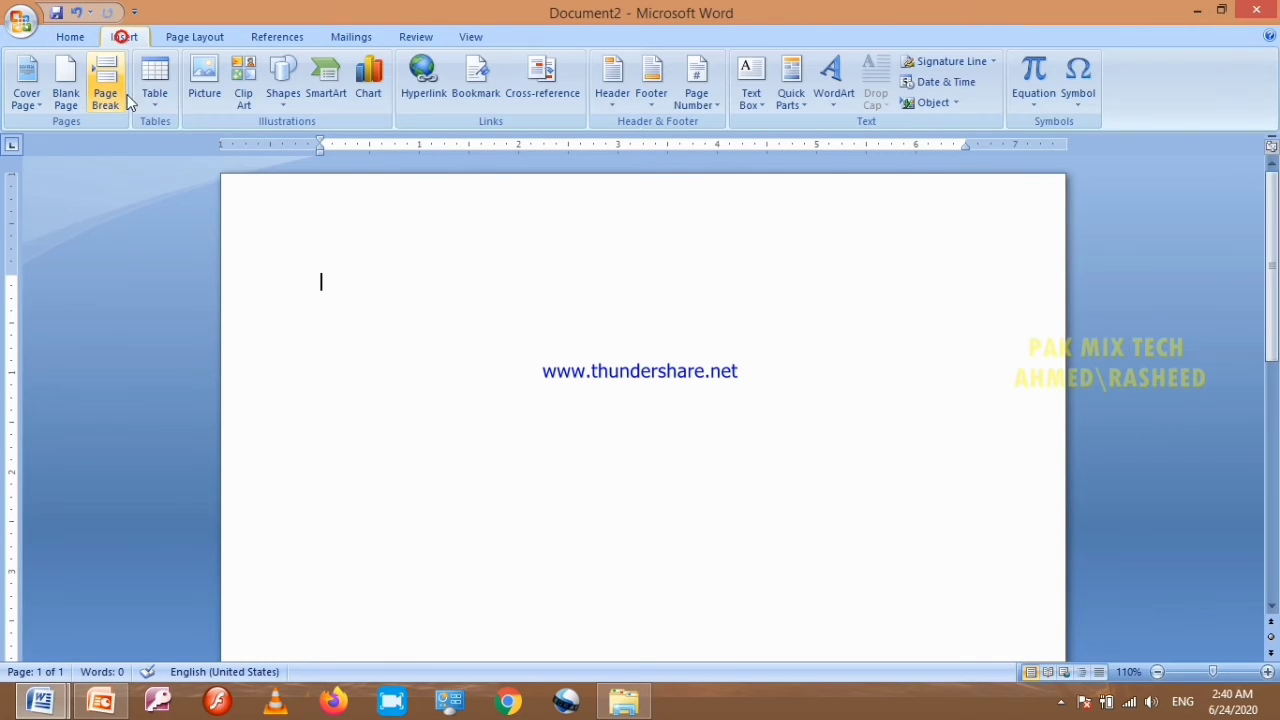
pyautogui.click(251, 99)
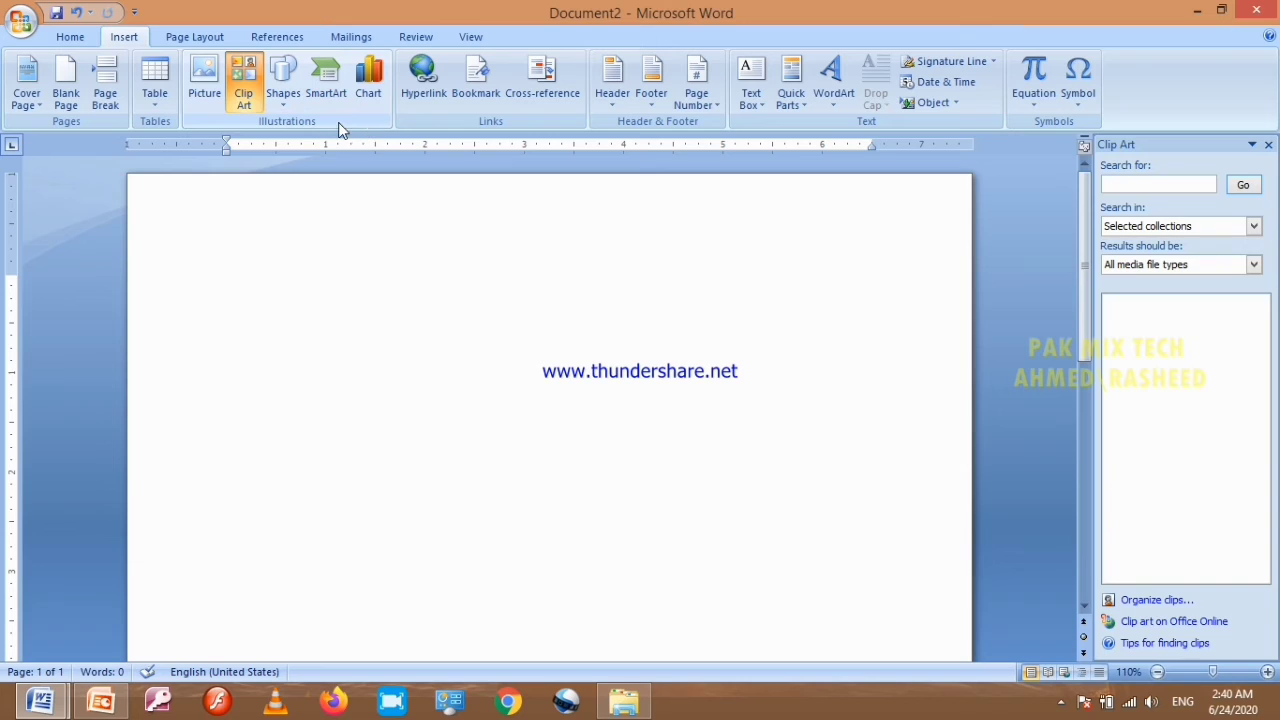
pyautogui.click(1141, 186)
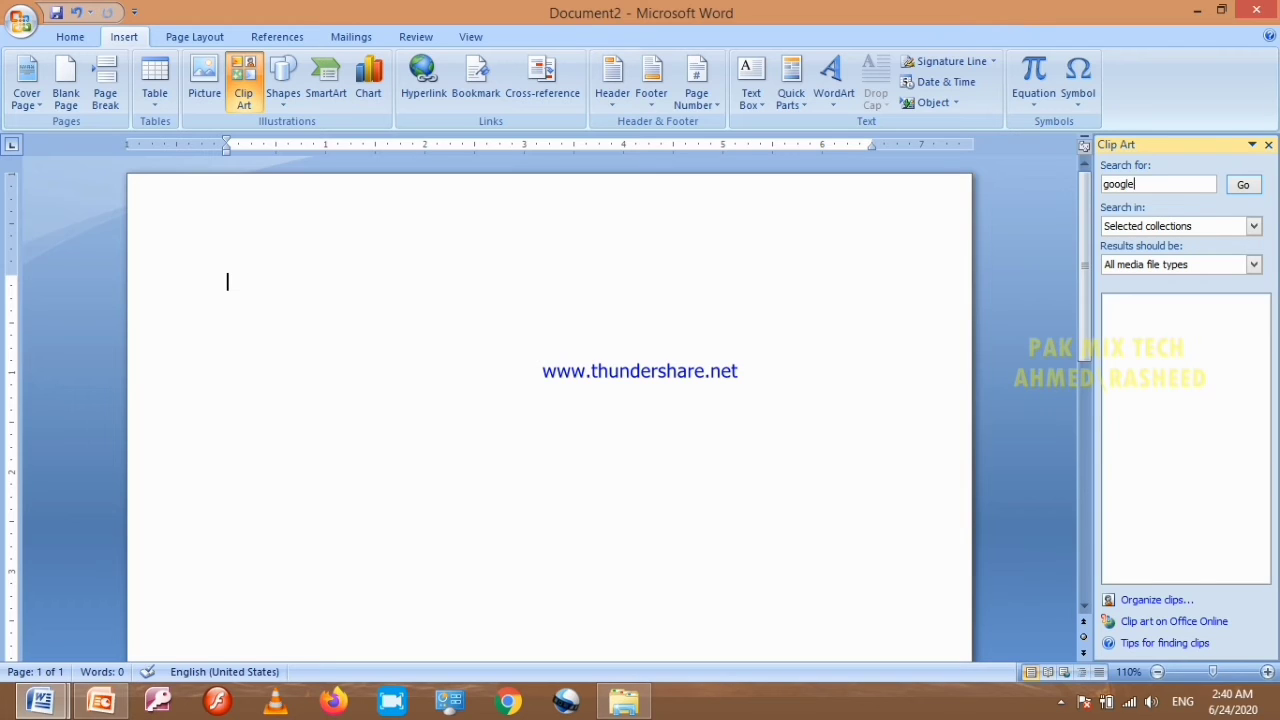
pyautogui.click(1243, 186)
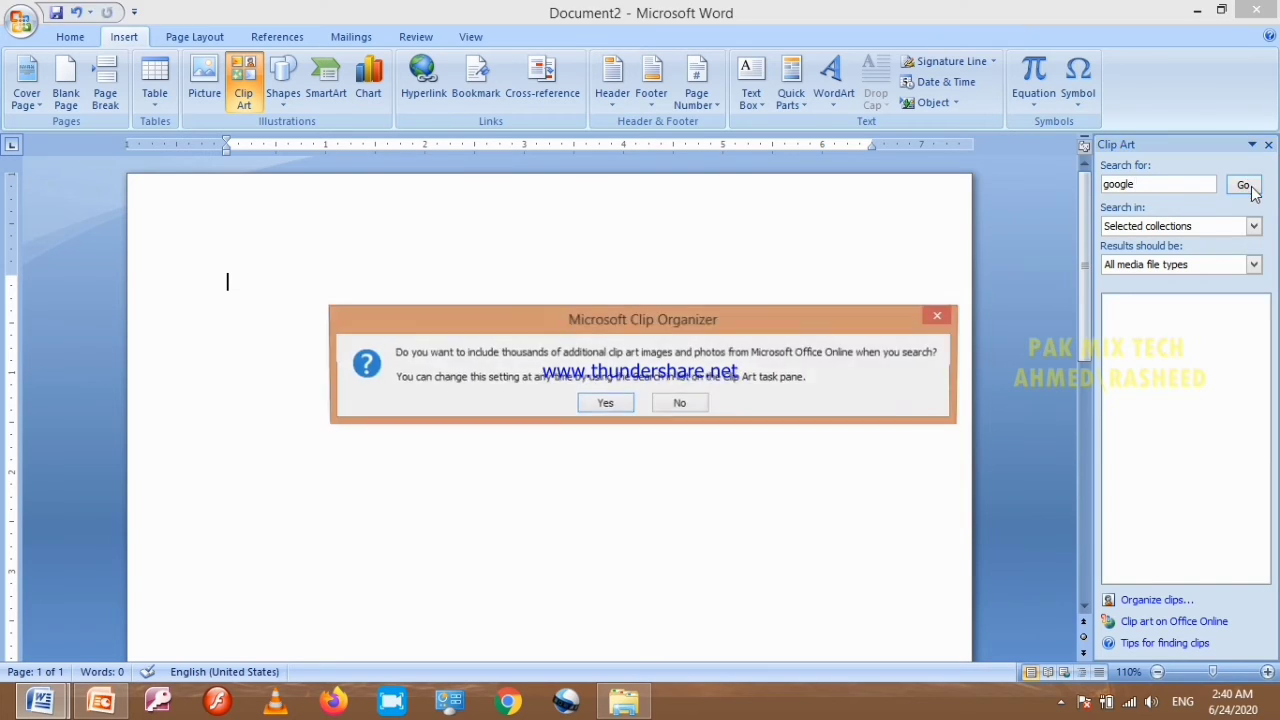
pyautogui.click(602, 407)
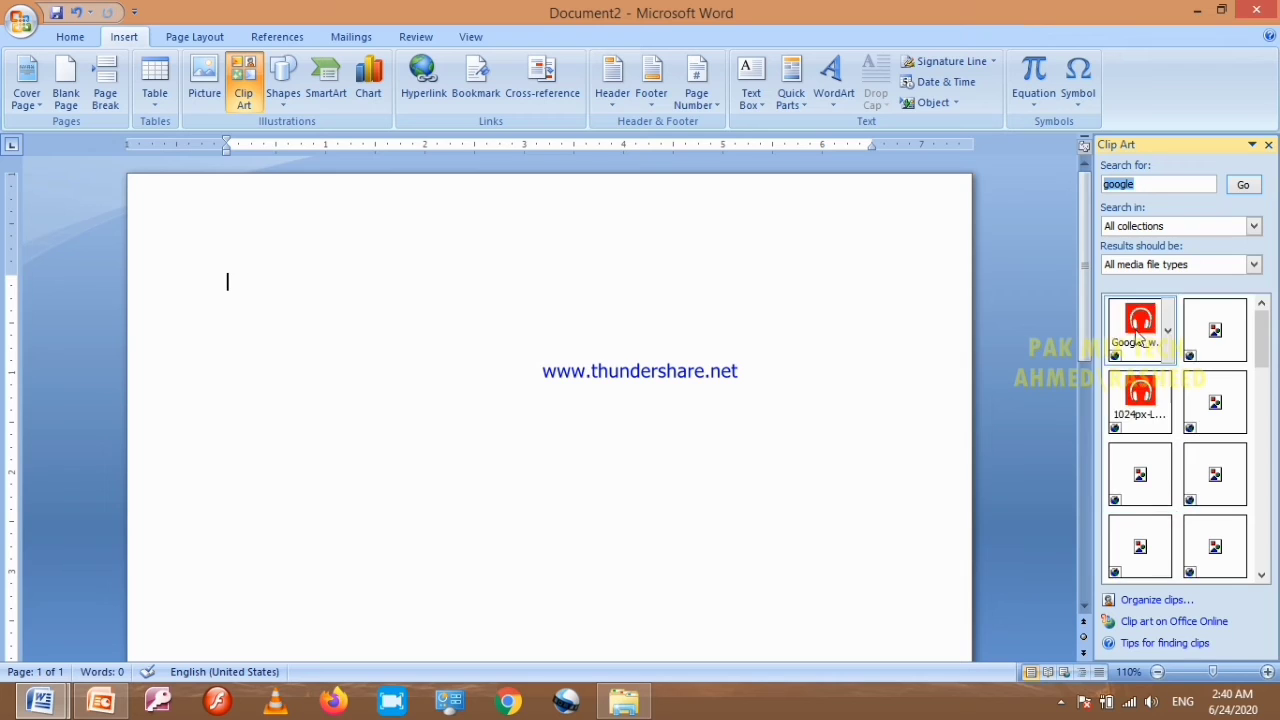
# Step: Look through the google clip art results, and search the clip art for "pakistan"
pyautogui.moveTo(1263, 338); pyautogui.dragTo(1265, 410)
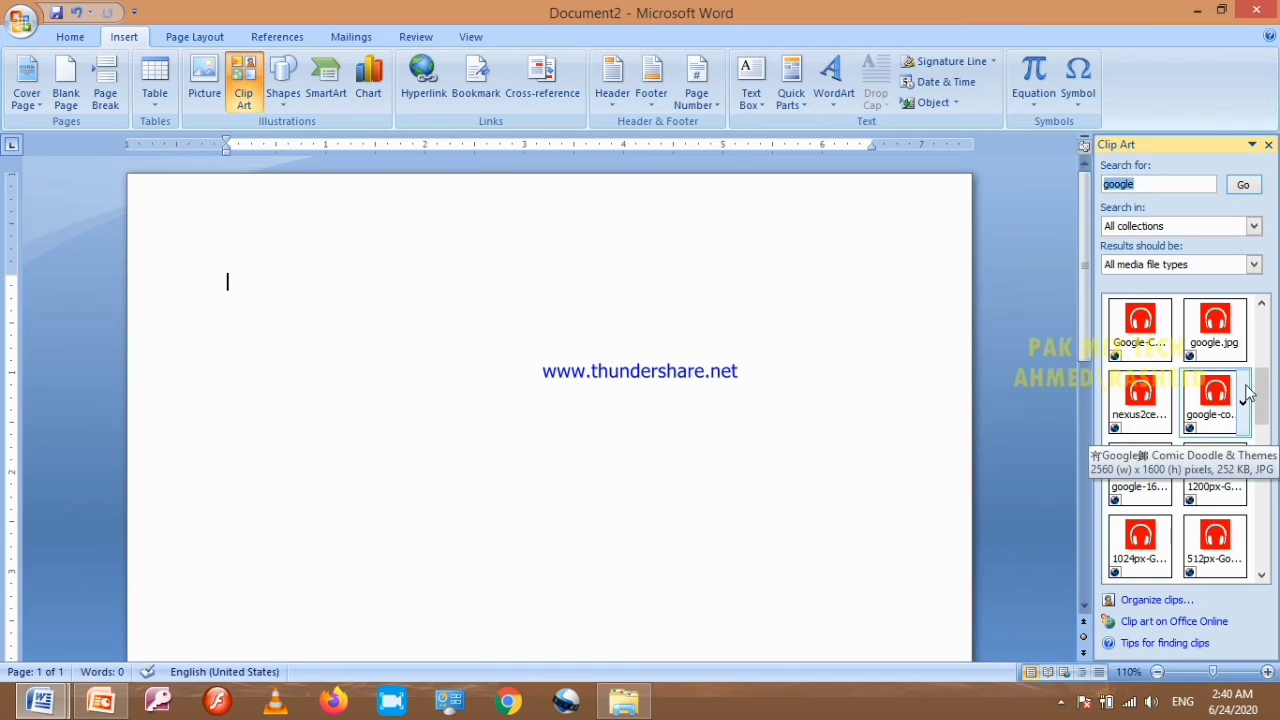
pyautogui.moveTo(1258, 393); pyautogui.dragTo(1262, 425)
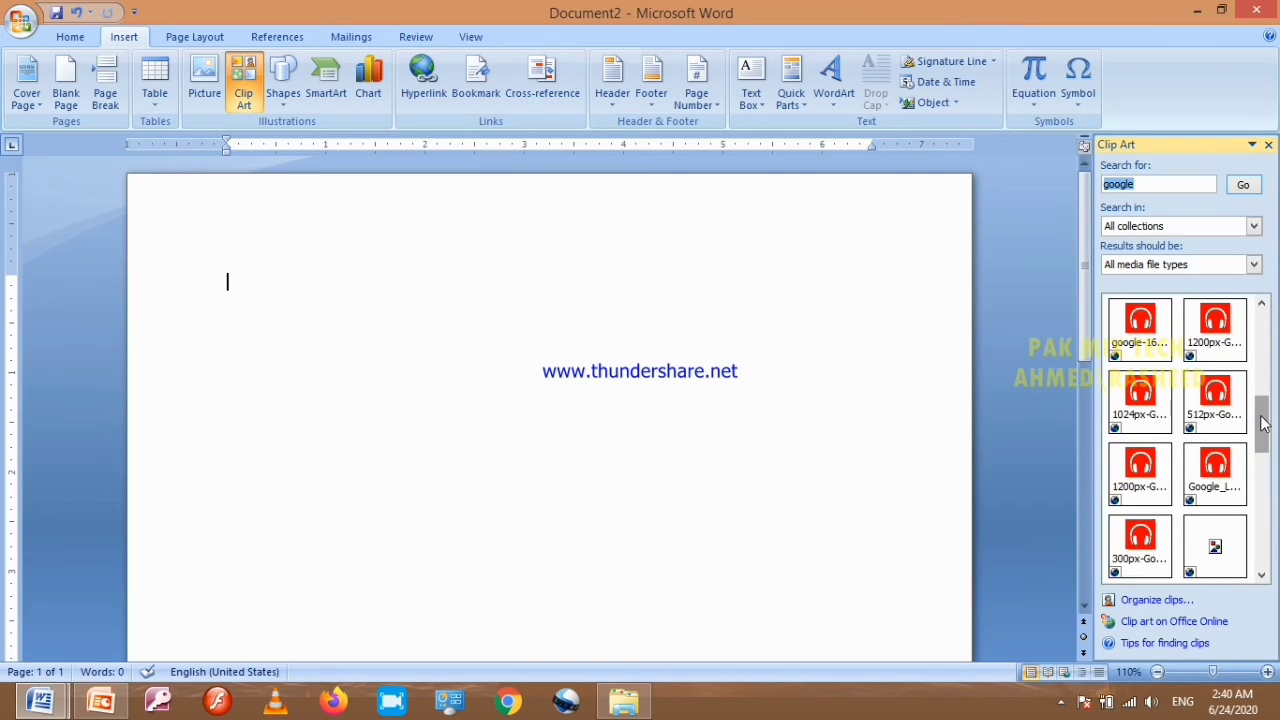
pyautogui.write('pakistan')
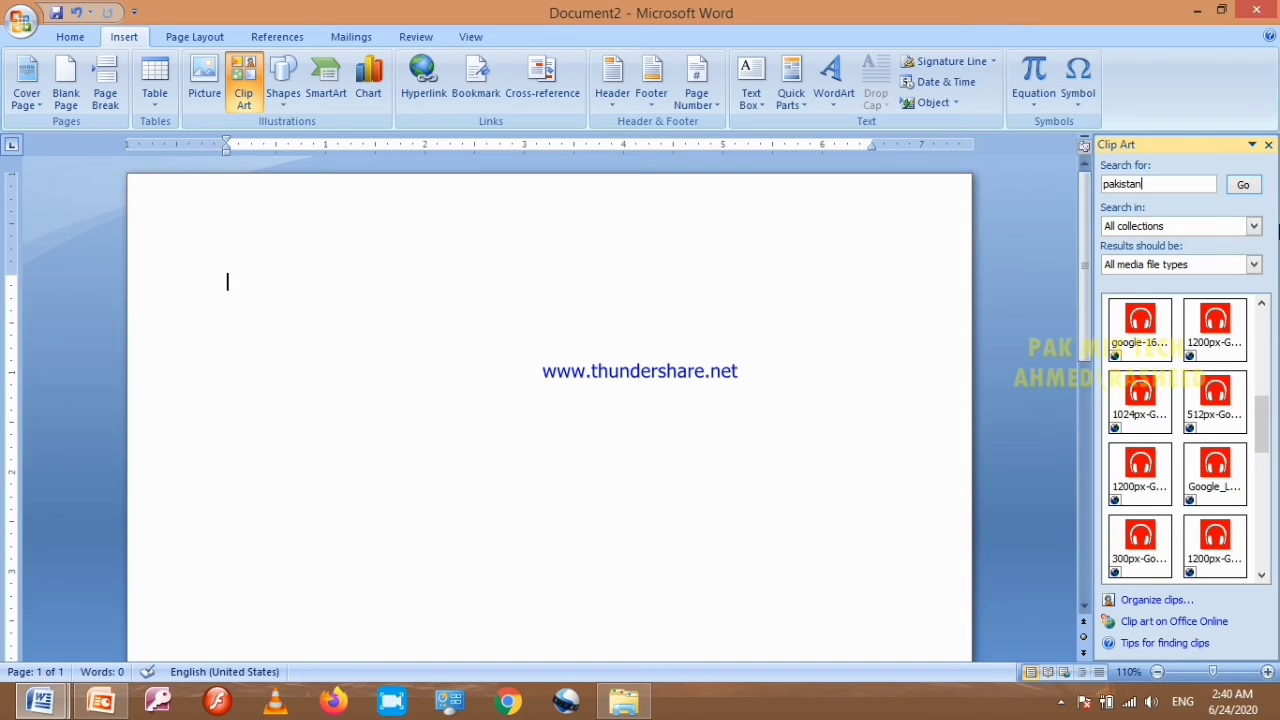
pyautogui.click(1243, 187)
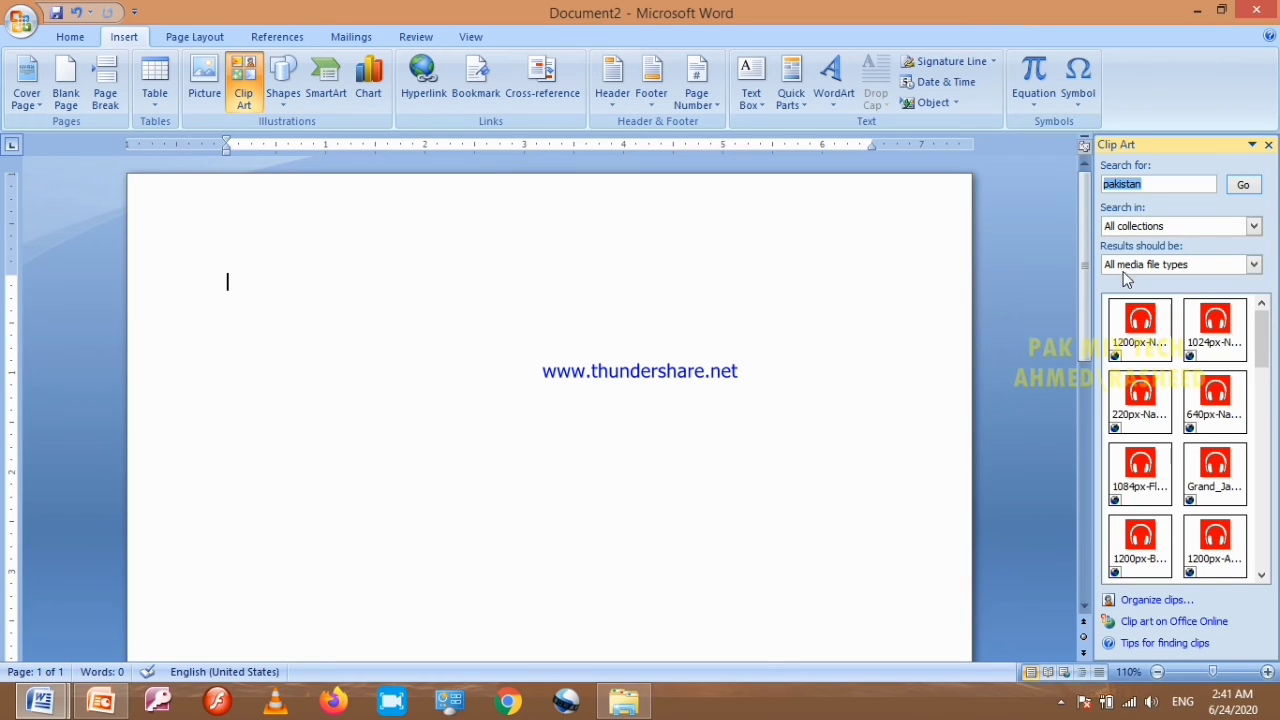
# Step: Search the clip art for "computer" and insert the clip of a computer with a globe on its screen
pyautogui.write('computer')
pyautogui.press('Return')
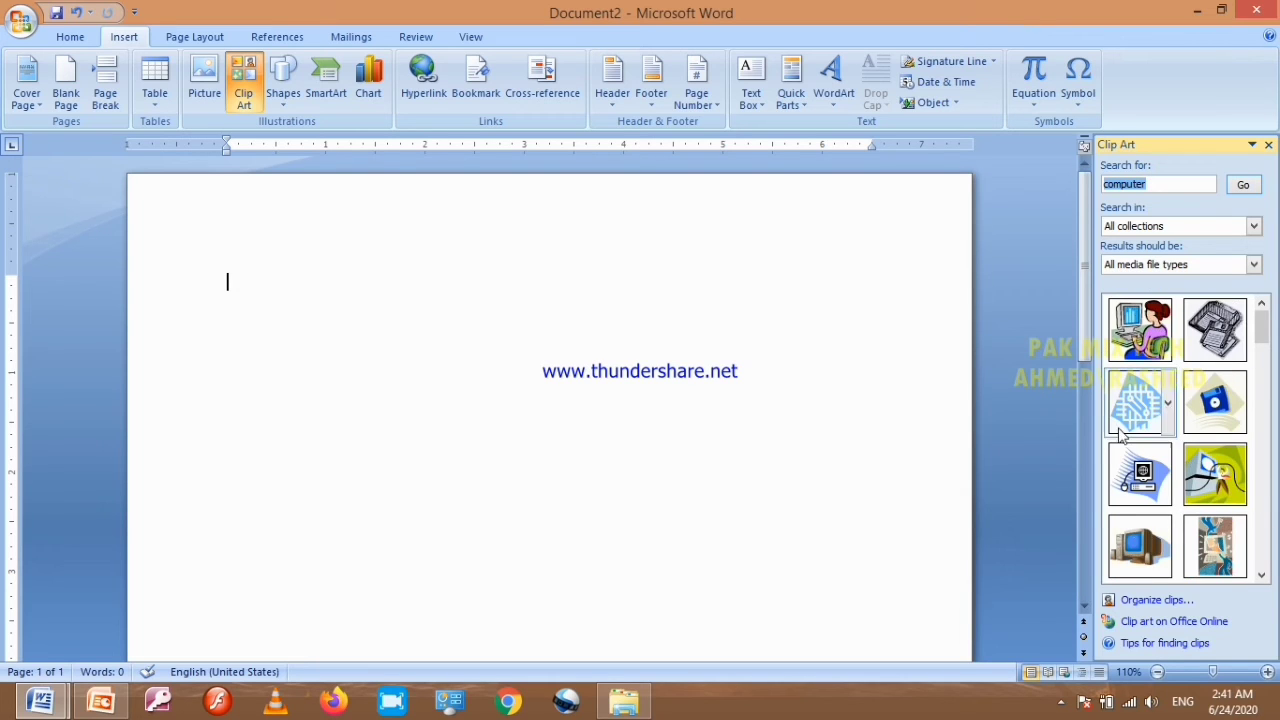
pyautogui.click(1262, 385)
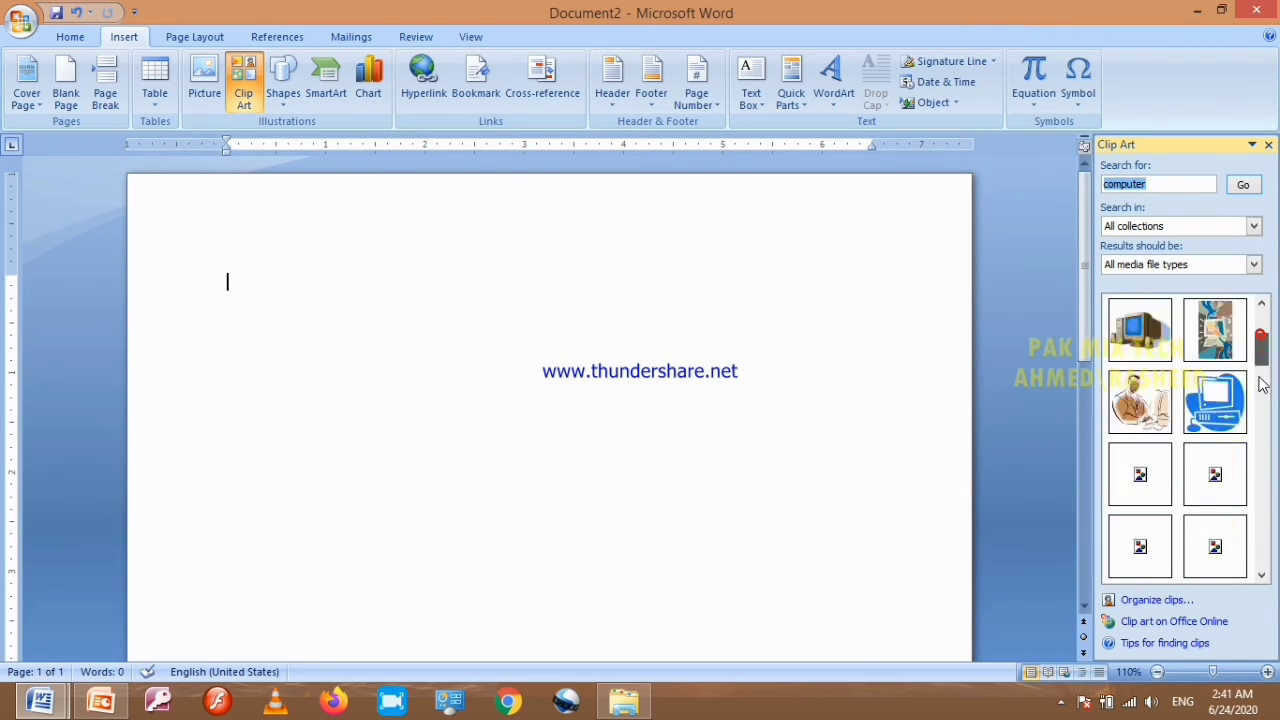
pyautogui.click(1260, 405)
pyautogui.moveTo(1260, 405); pyautogui.dragTo(1259, 346)
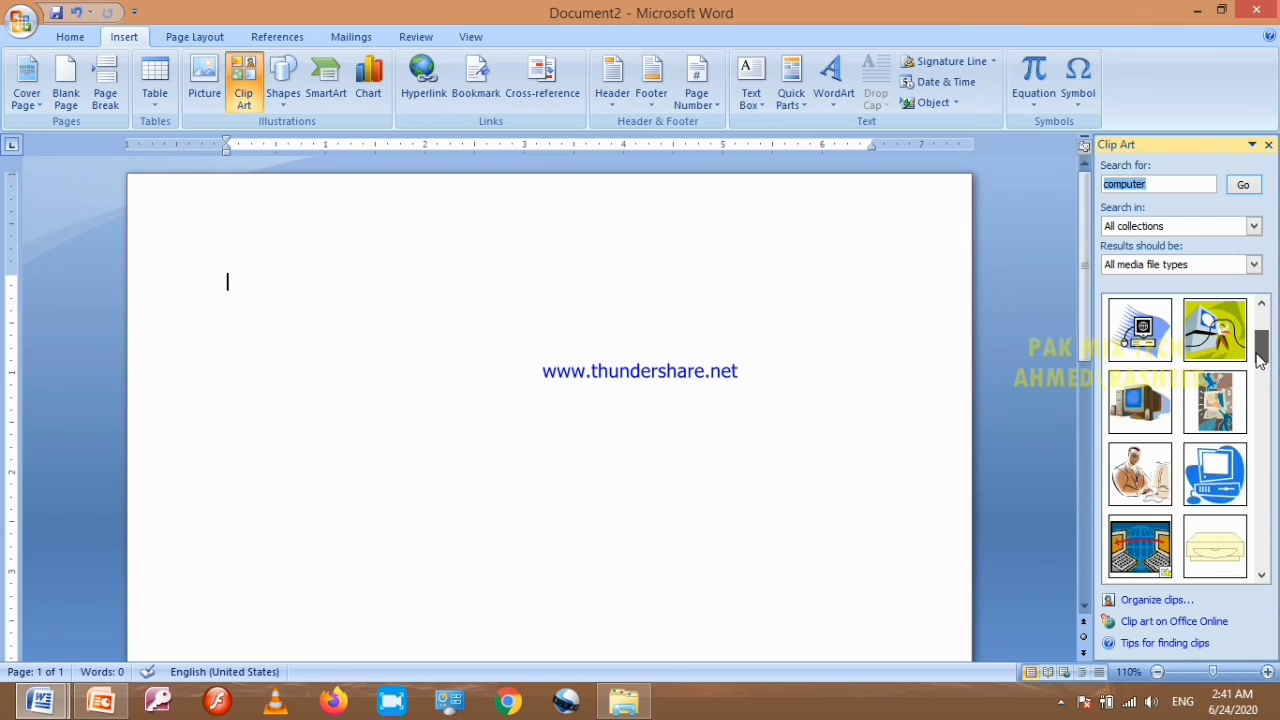
pyautogui.click(1140, 328)
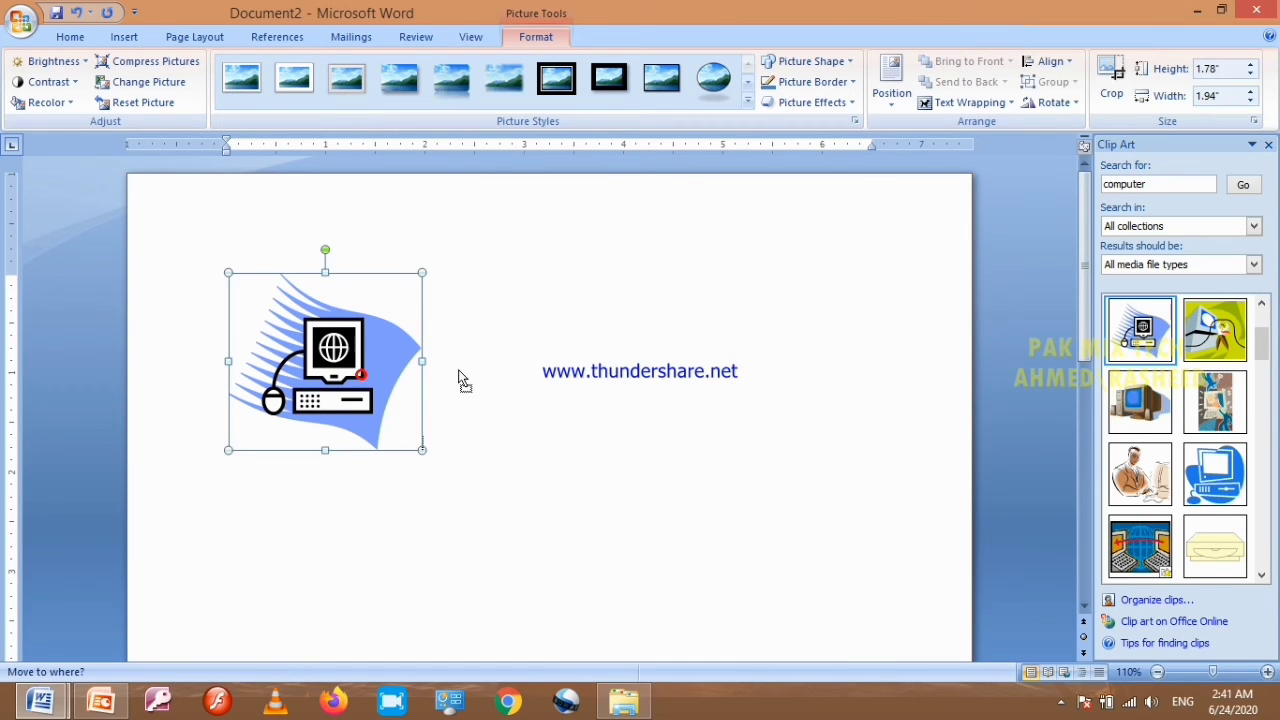
# Step: Try to move the computer clip art towards the middle of the page while it is in line with text
pyautogui.click(955, 105)
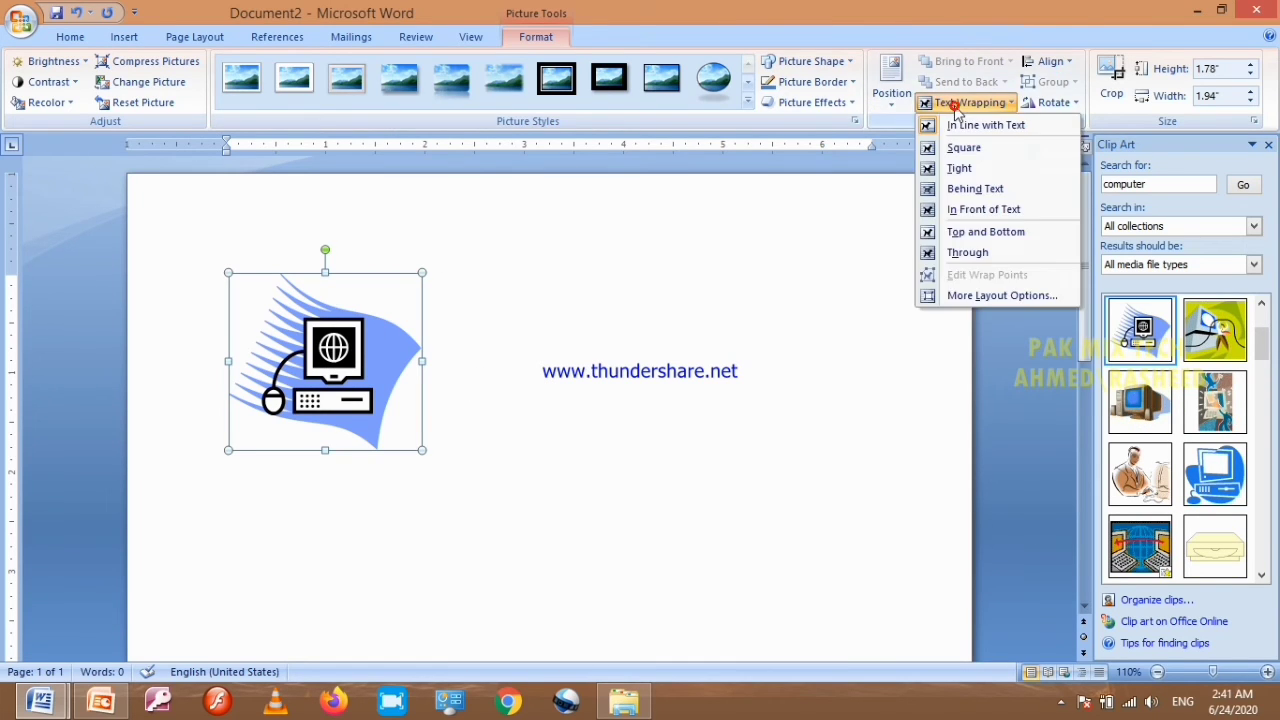
pyautogui.click(497, 320)
pyautogui.moveTo(374, 369); pyautogui.dragTo(664, 431)
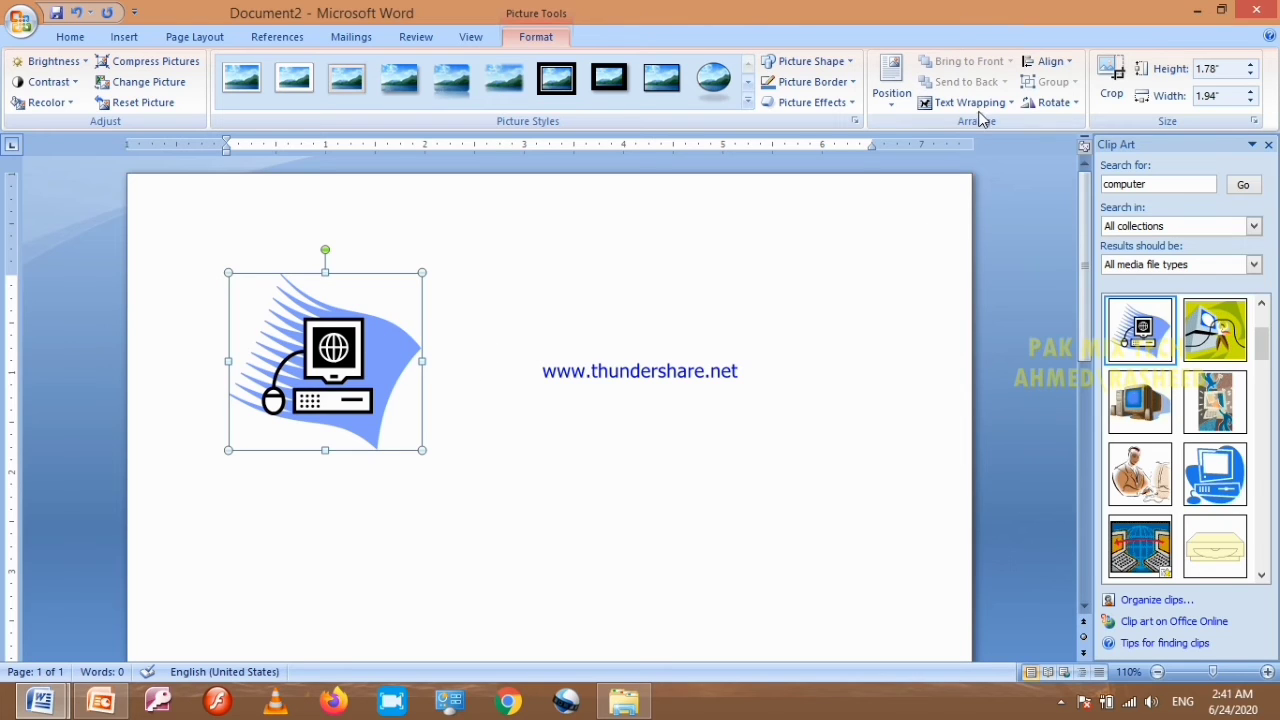
pyautogui.click(518, 371)
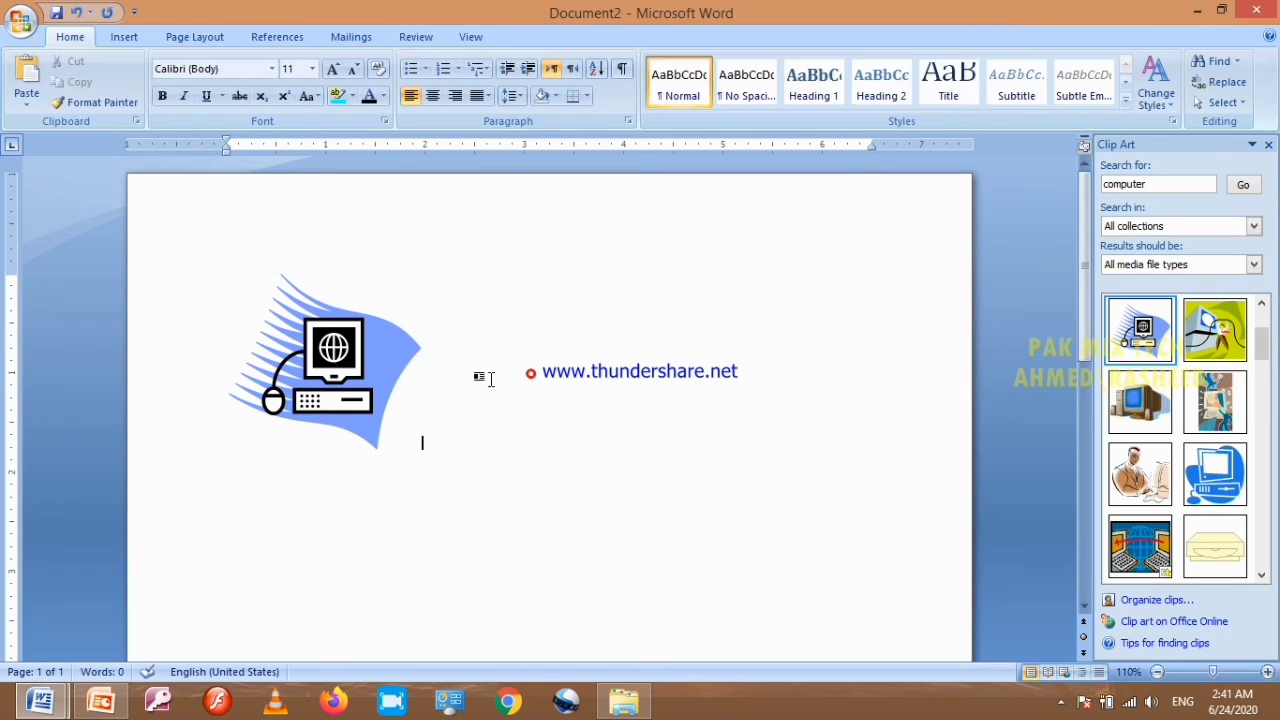
# Step: Set the computer clip art's text wrapping to Top and Bottom and move it horizontally to the middle of the page
pyautogui.click(373, 366)
pyautogui.click(977, 103)
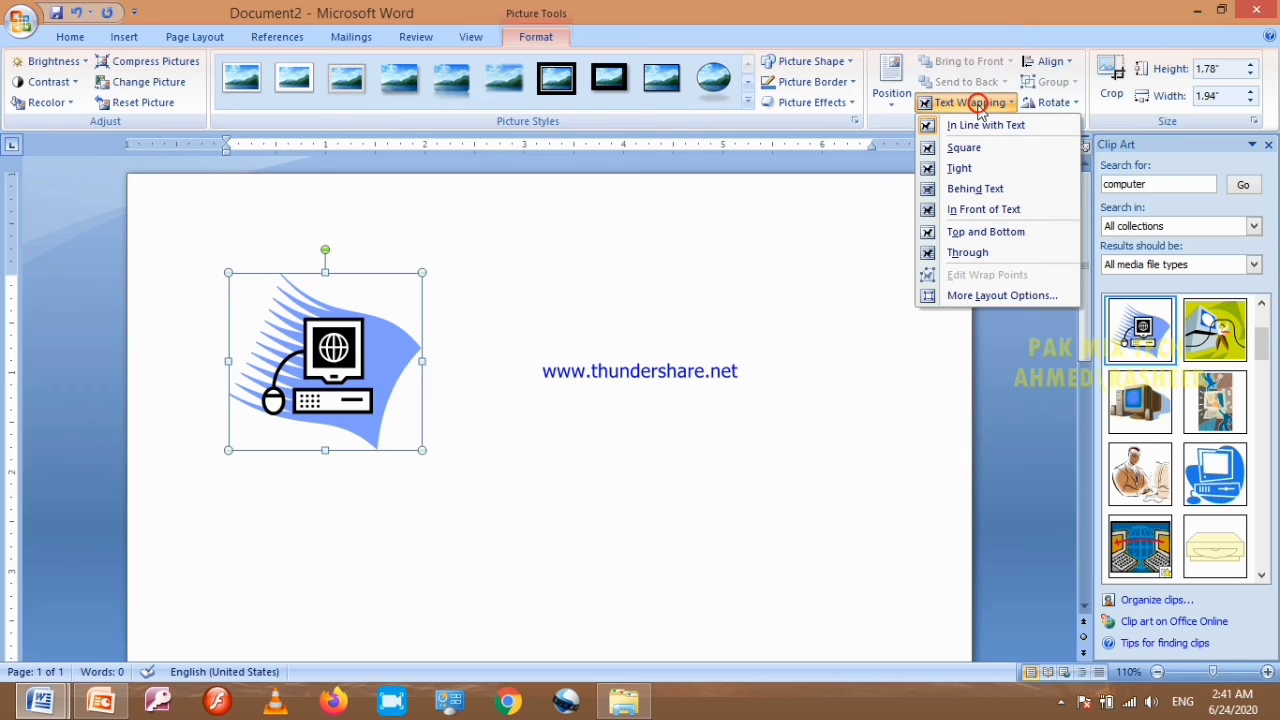
pyautogui.click(985, 231)
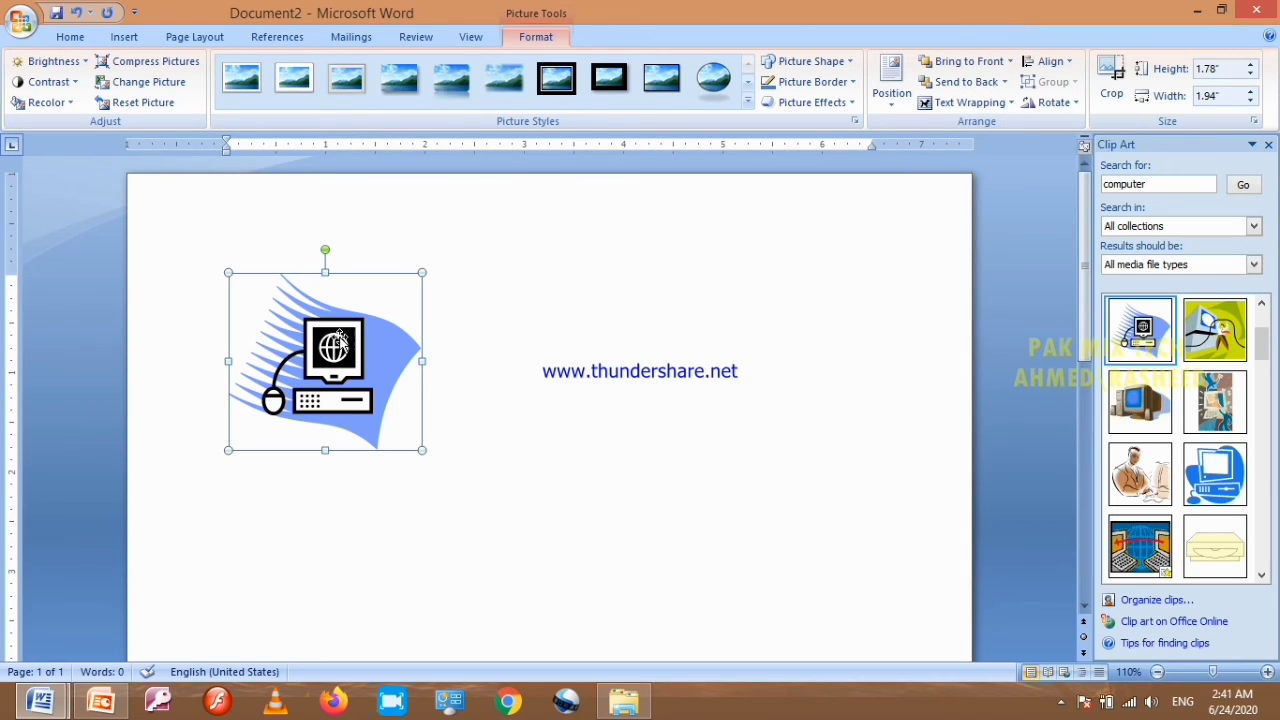
pyautogui.moveTo(340, 336); pyautogui.dragTo(596, 336)
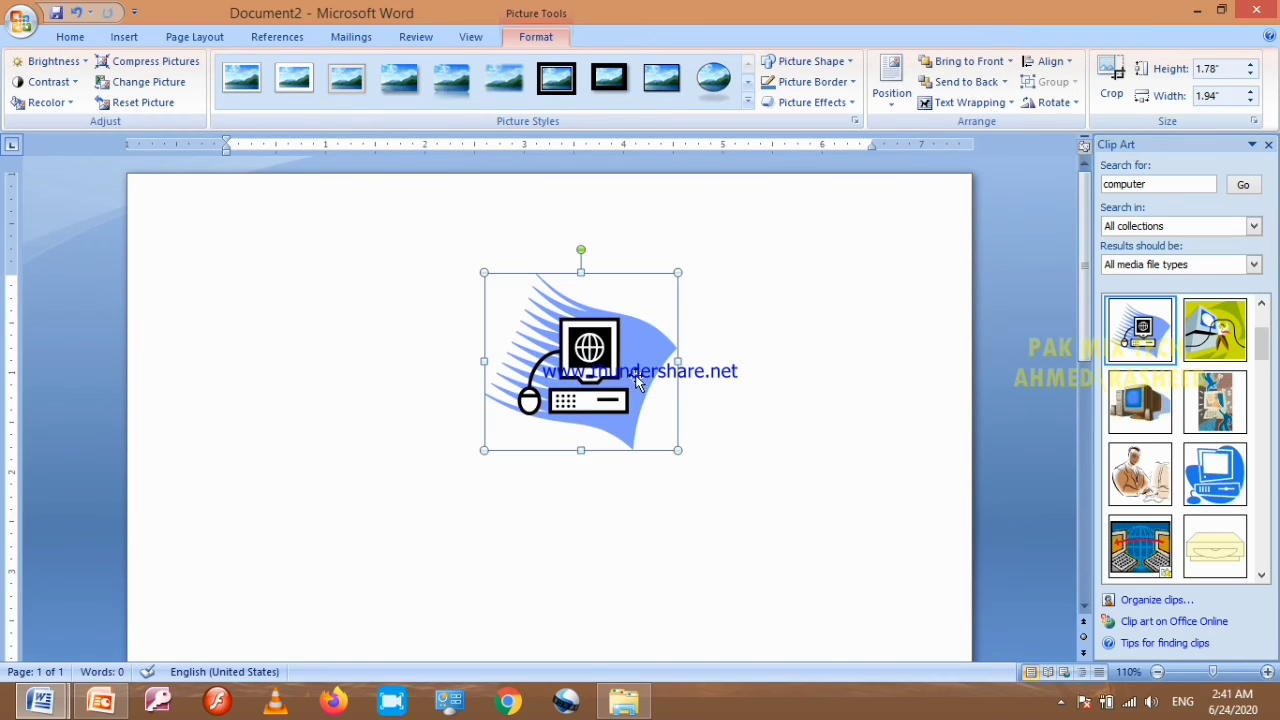
# Step: Try the soft-edged oval picture style on the clip art, and apply the white frame style with rounded diagonal corners instead
pyautogui.click(747, 101)
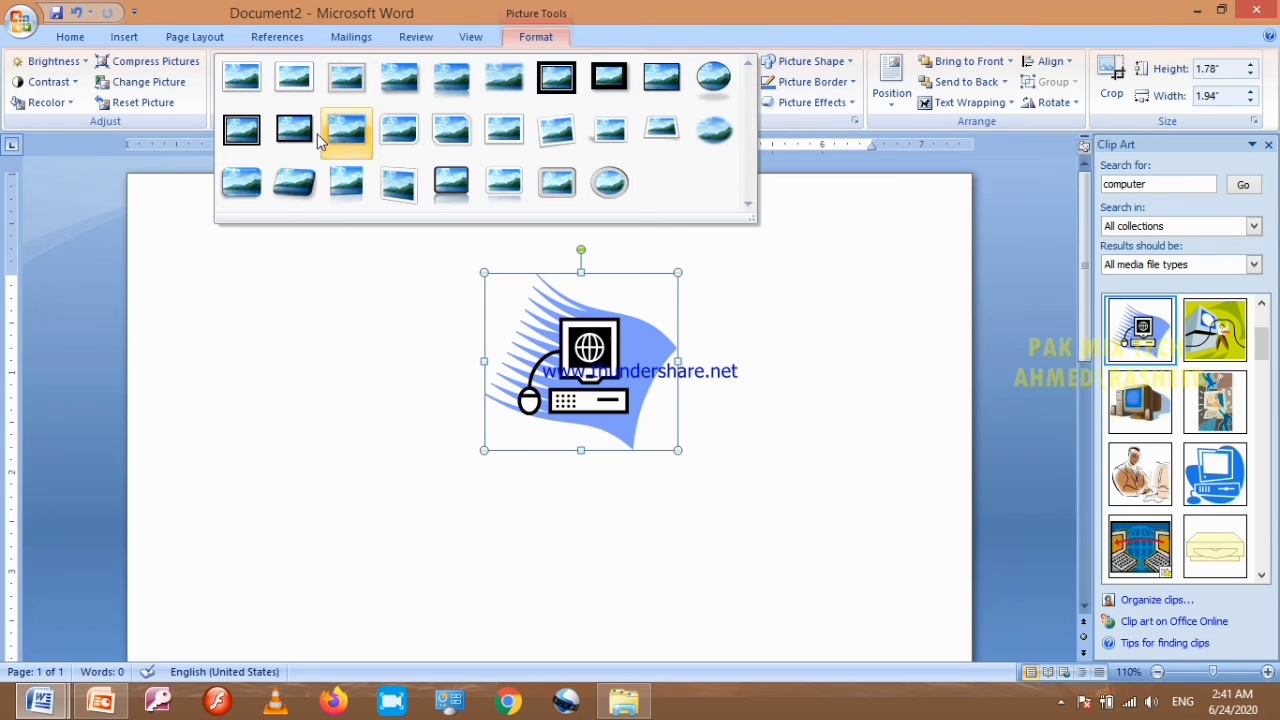
pyautogui.click(714, 130)
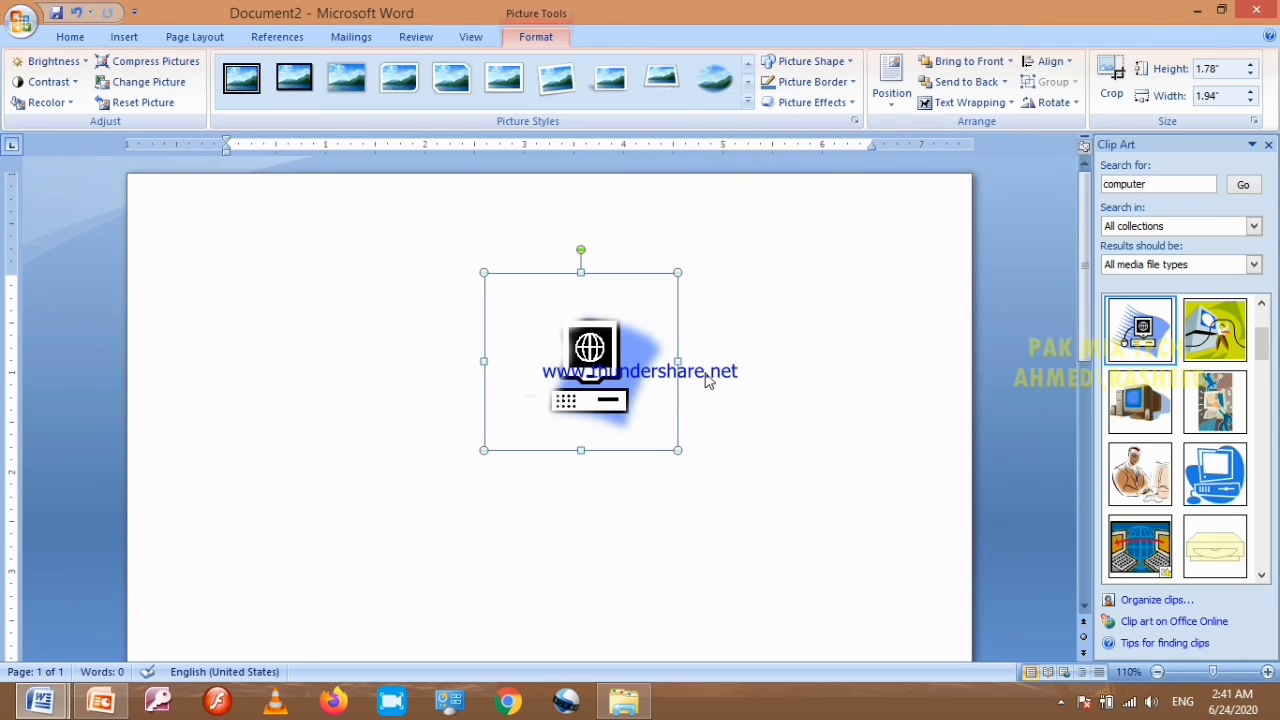
pyautogui.click(398, 80)
pyautogui.click(826, 379)
pyautogui.rightClick(598, 345)
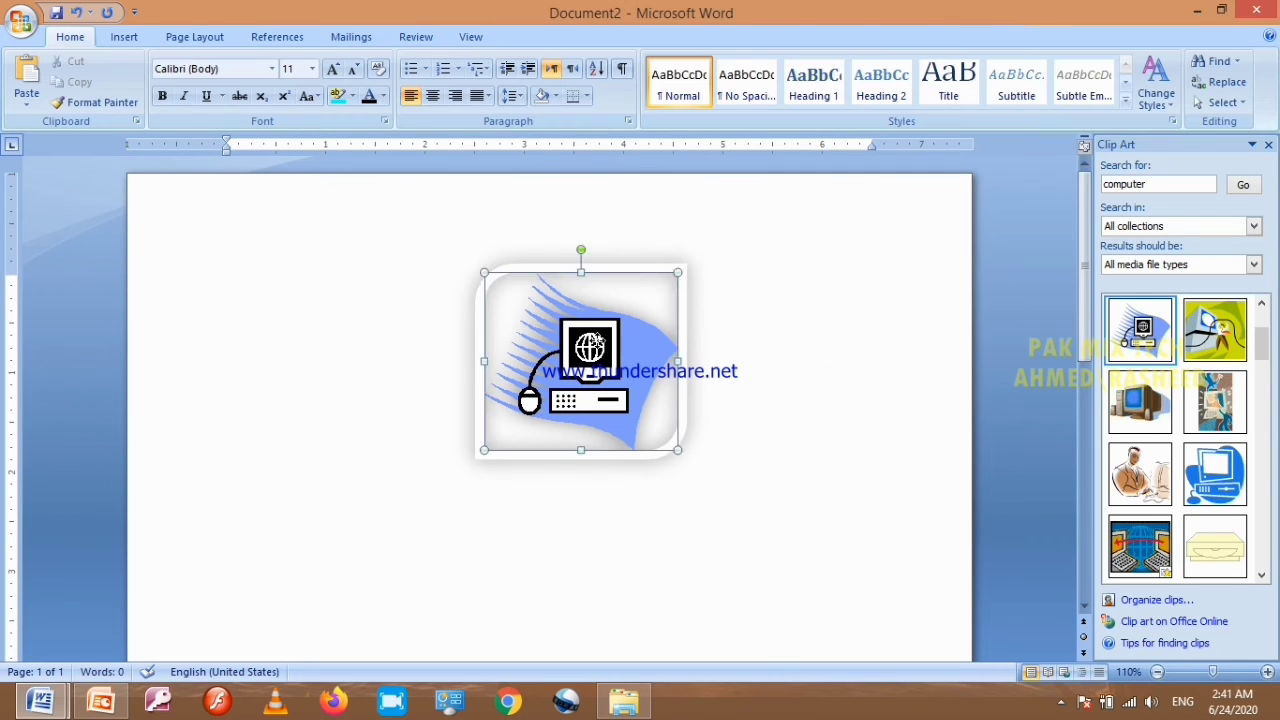